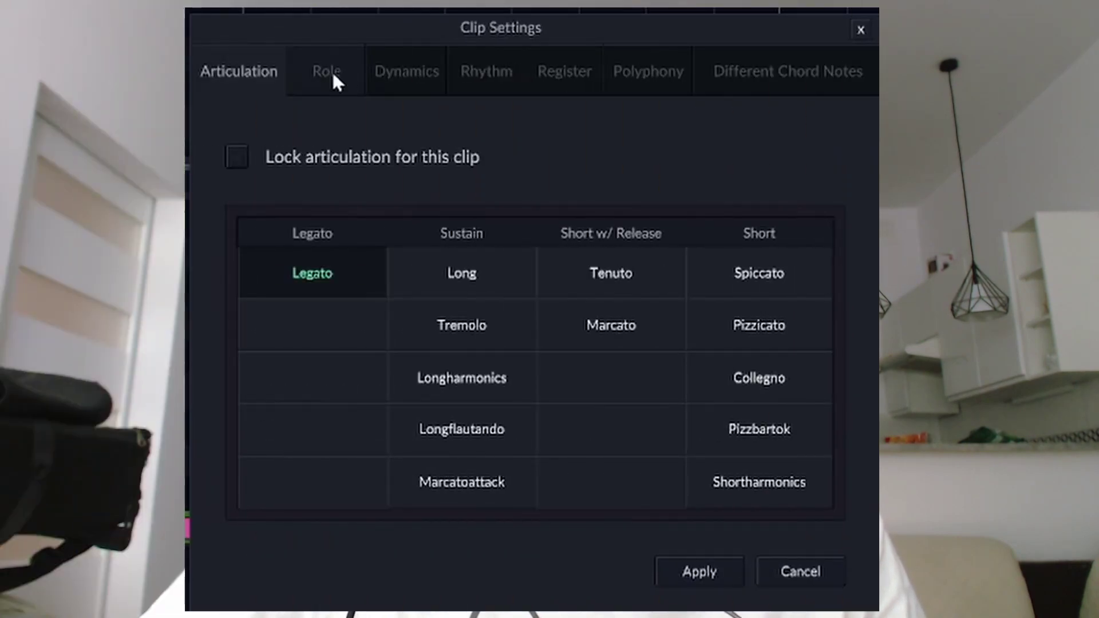
# Review the role, dynamics, rhythm and register options in the clip settings.
pyautogui.click(328, 71)
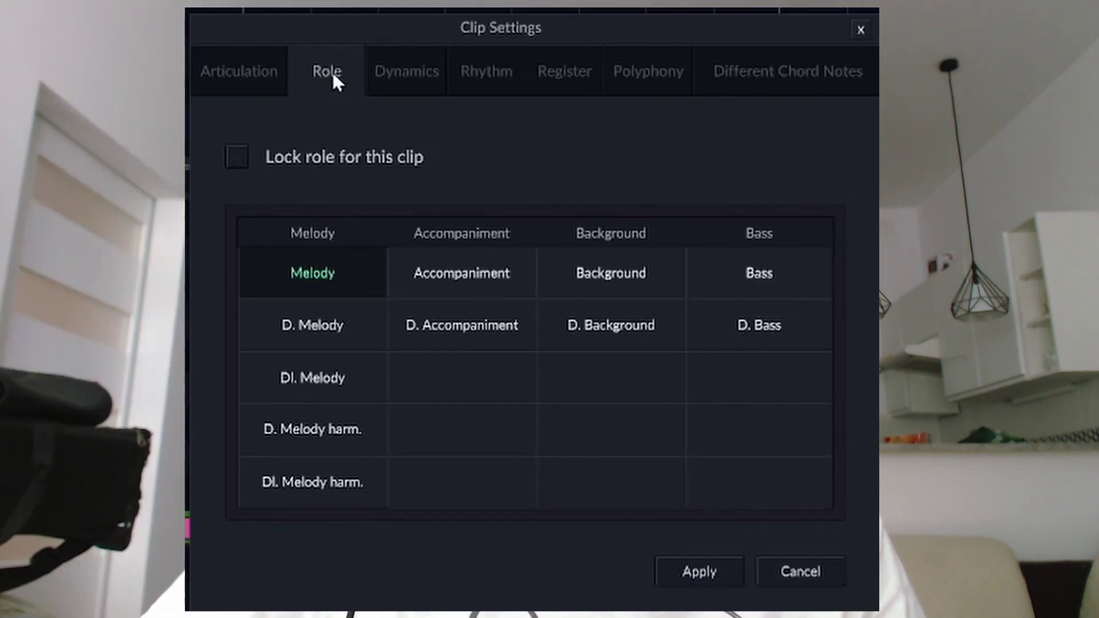
pyautogui.click(421, 86)
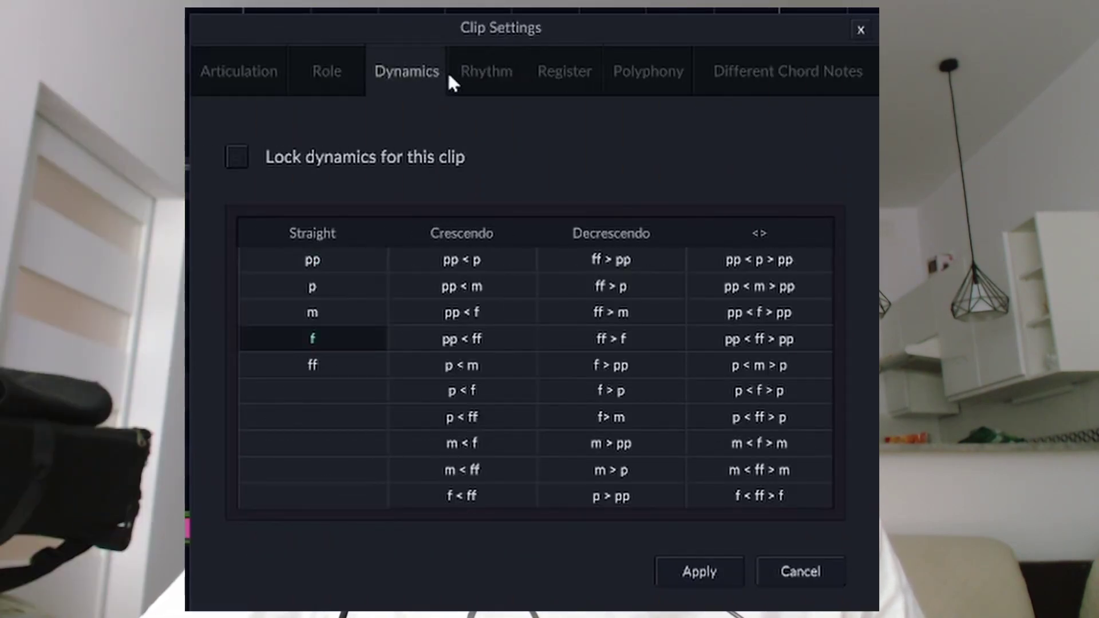
pyautogui.click(487, 73)
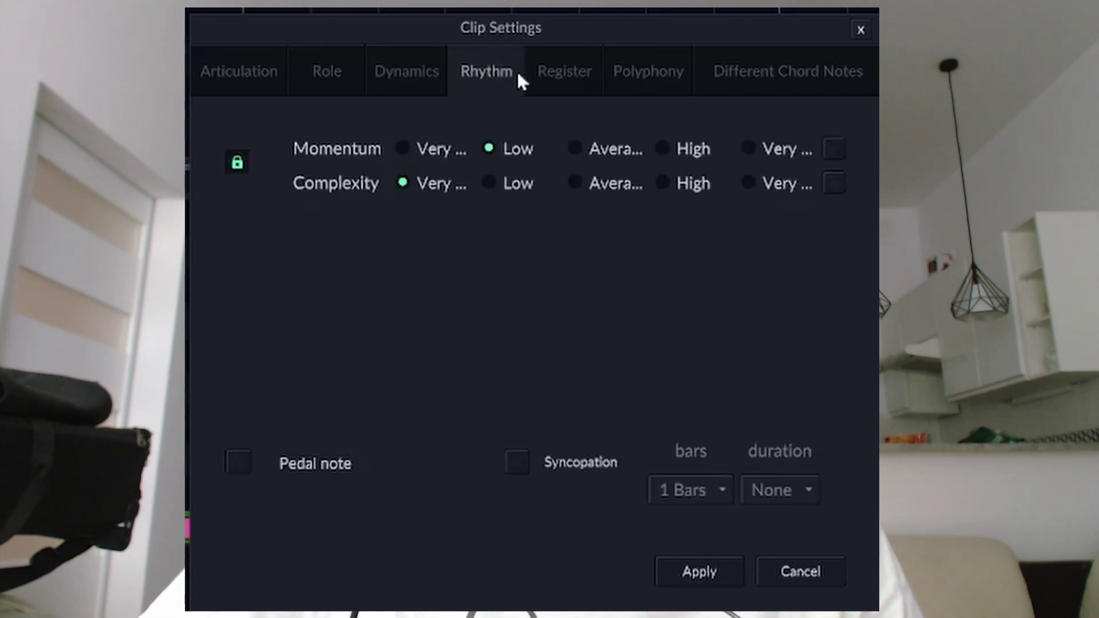
pyautogui.click(554, 74)
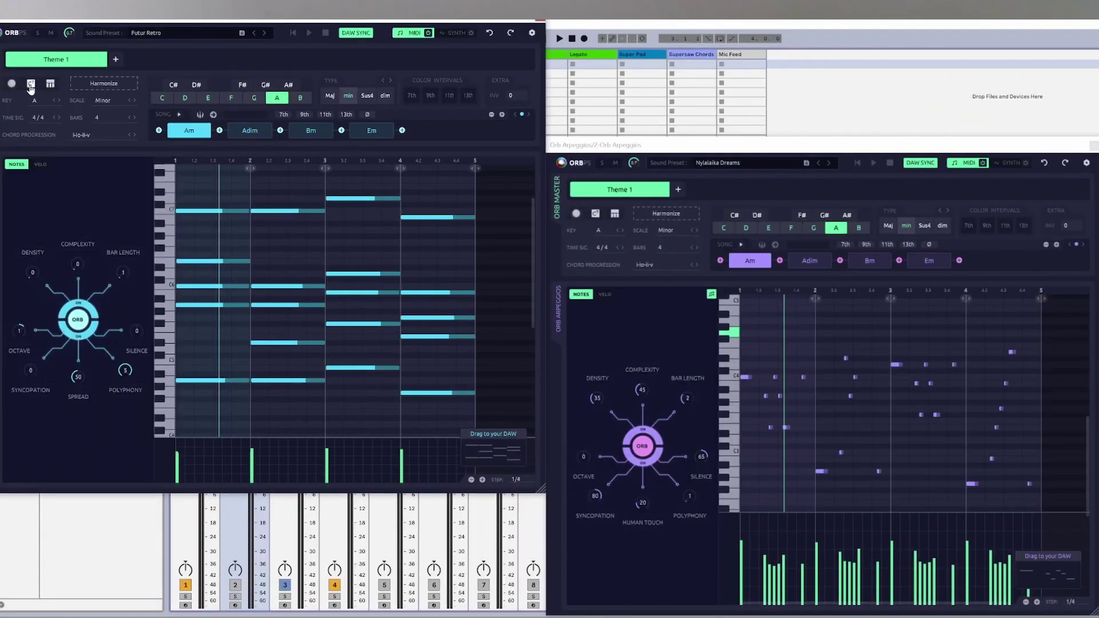
# Generate a new random chord progression twice in Orb Chords and start playback.
pyautogui.click(31, 85)
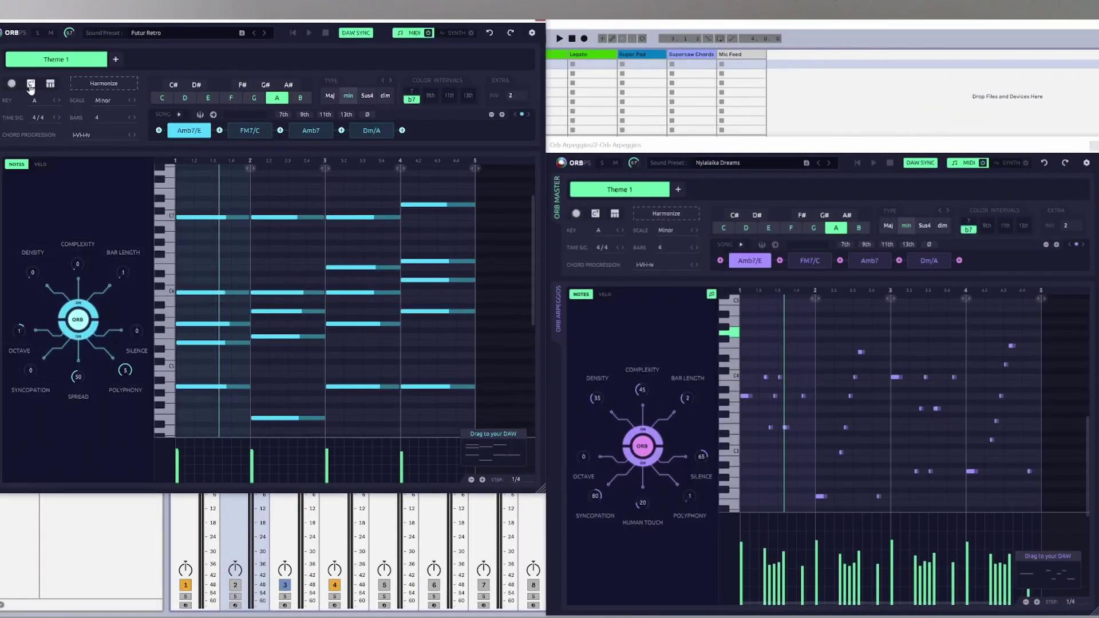
pyautogui.click(31, 86)
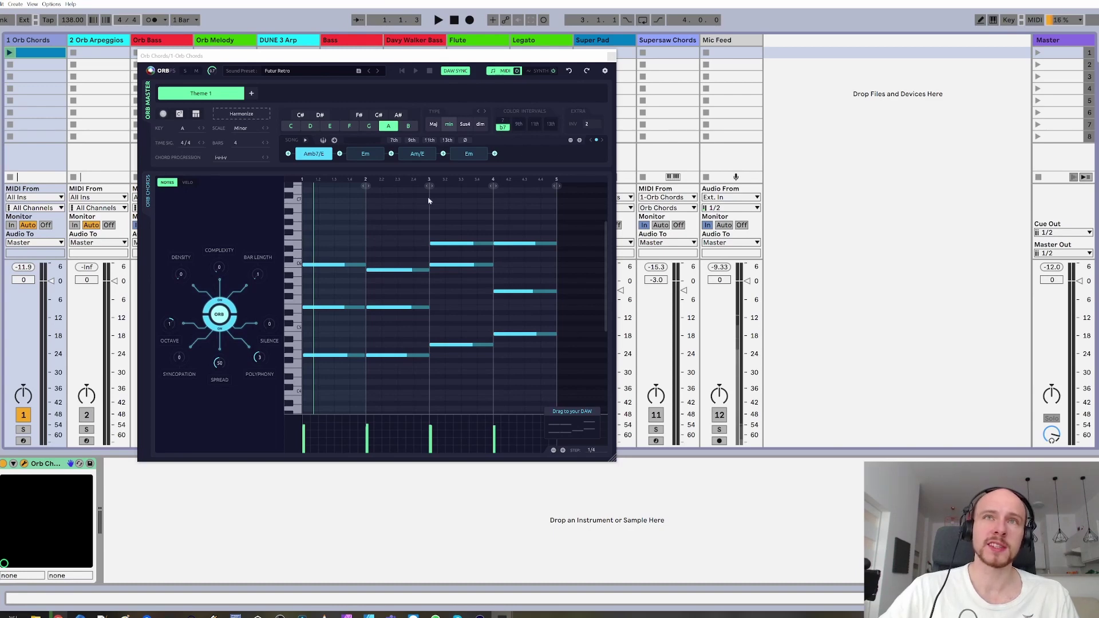
pyautogui.press('space')
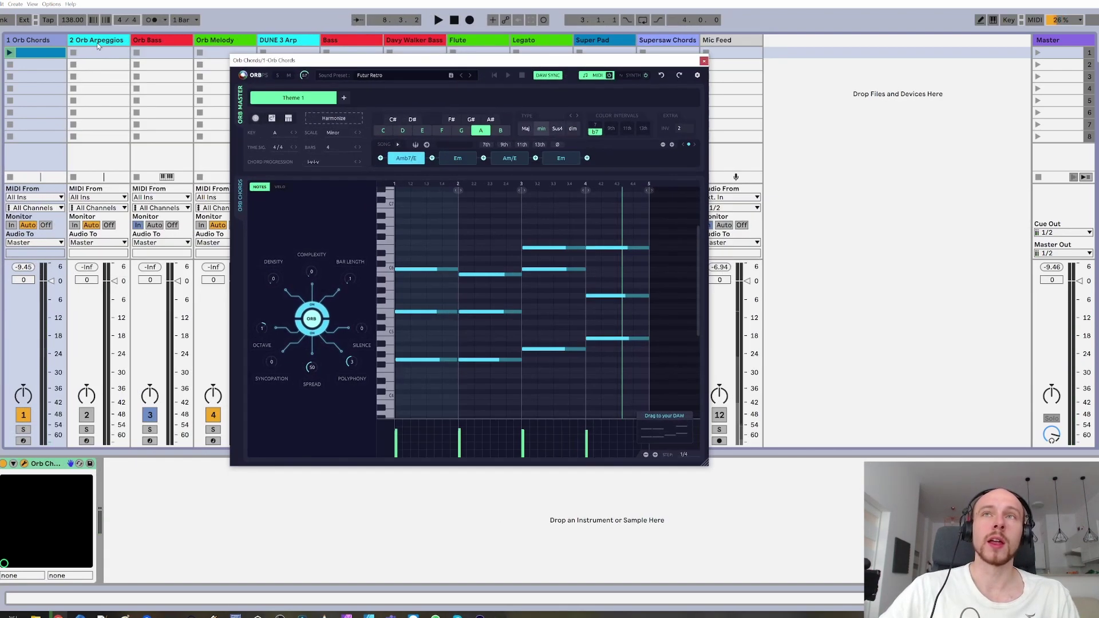
# Open the Orb Arpeggios plugin from its track and arrange its window beside the Orb Chords window.
pyautogui.click(98, 43)
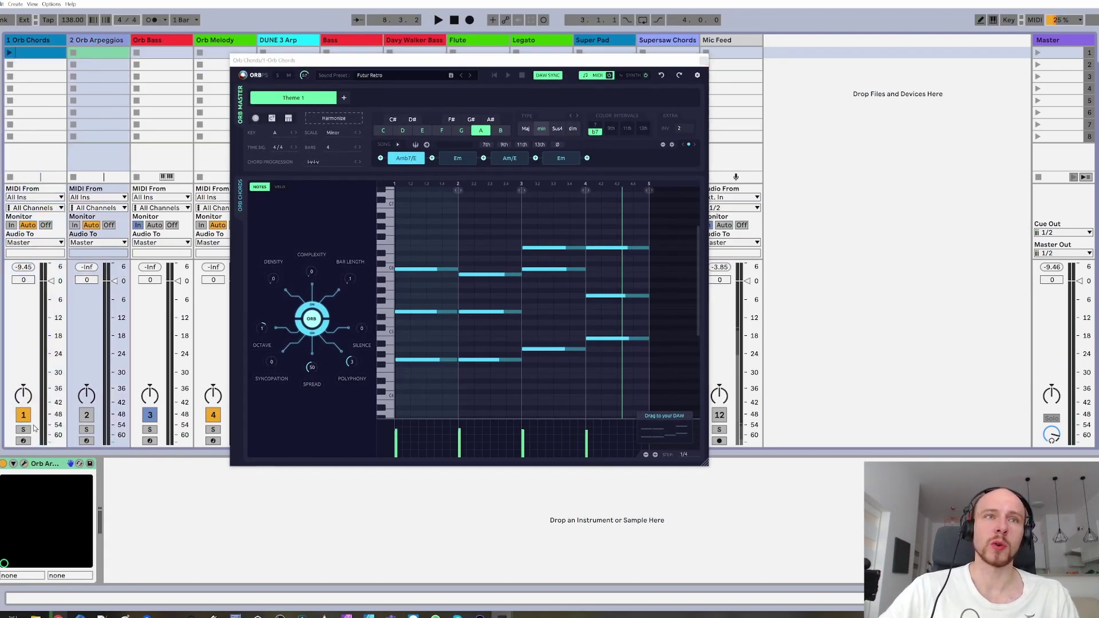
pyautogui.click(25, 464)
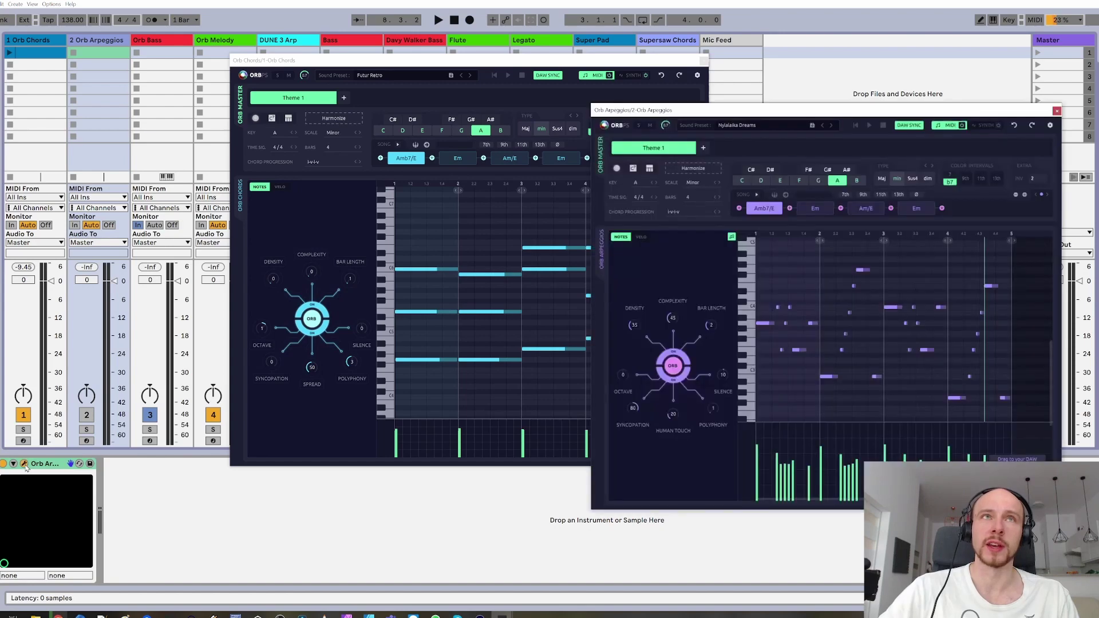
pyautogui.moveTo(634, 72); pyautogui.dragTo(583, 68)
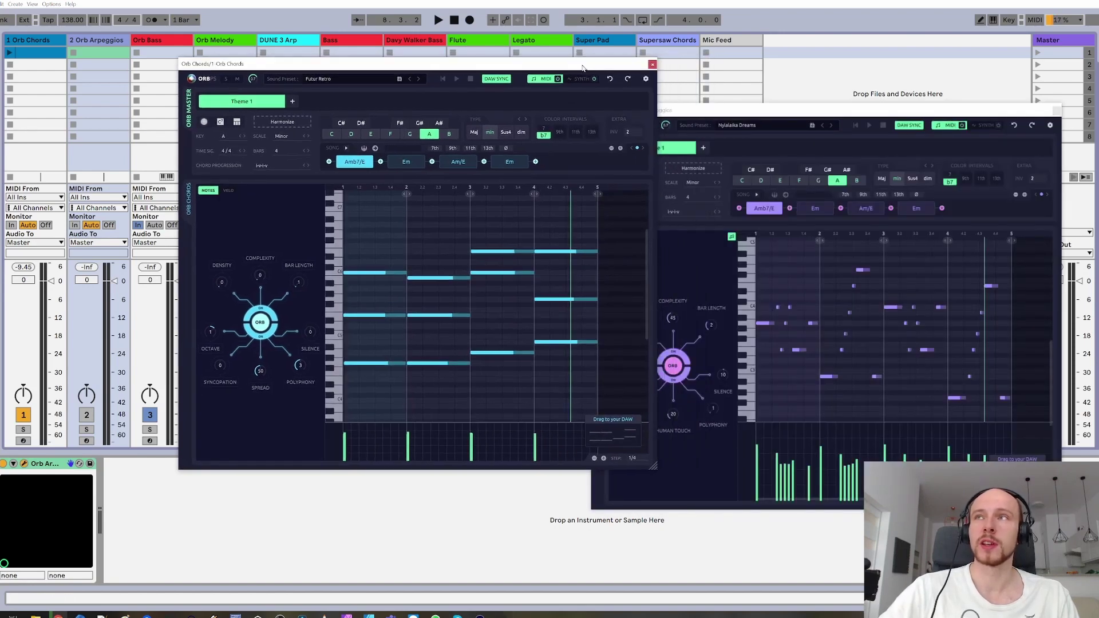
pyautogui.click(1025, 134)
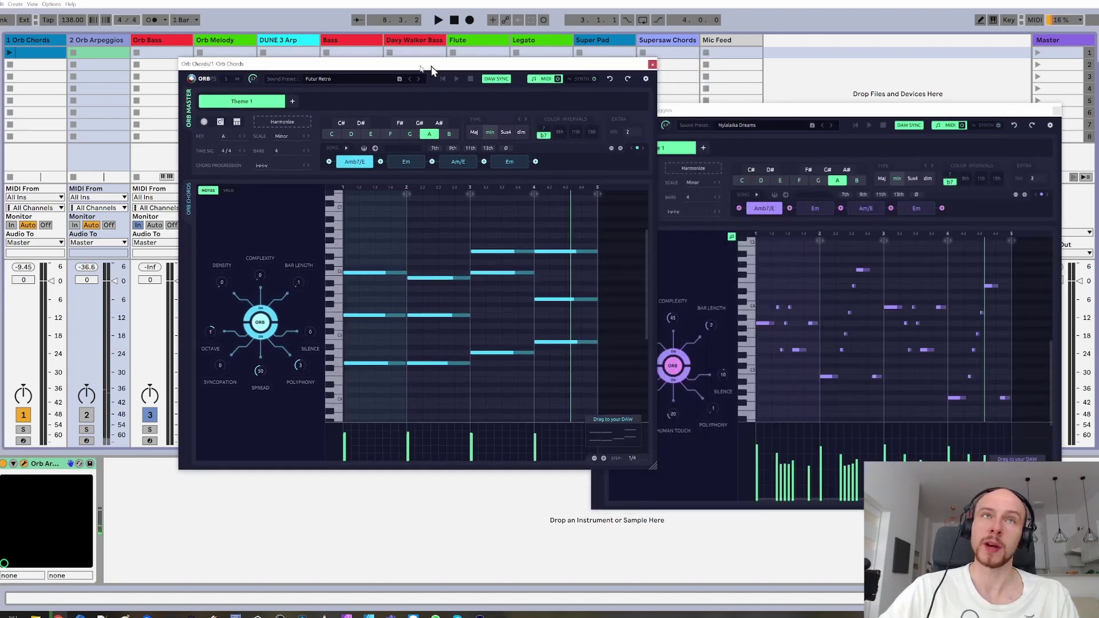
pyautogui.moveTo(431, 66); pyautogui.dragTo(360, 59)
pyautogui.moveTo(699, 115); pyautogui.dragTo(699, 106)
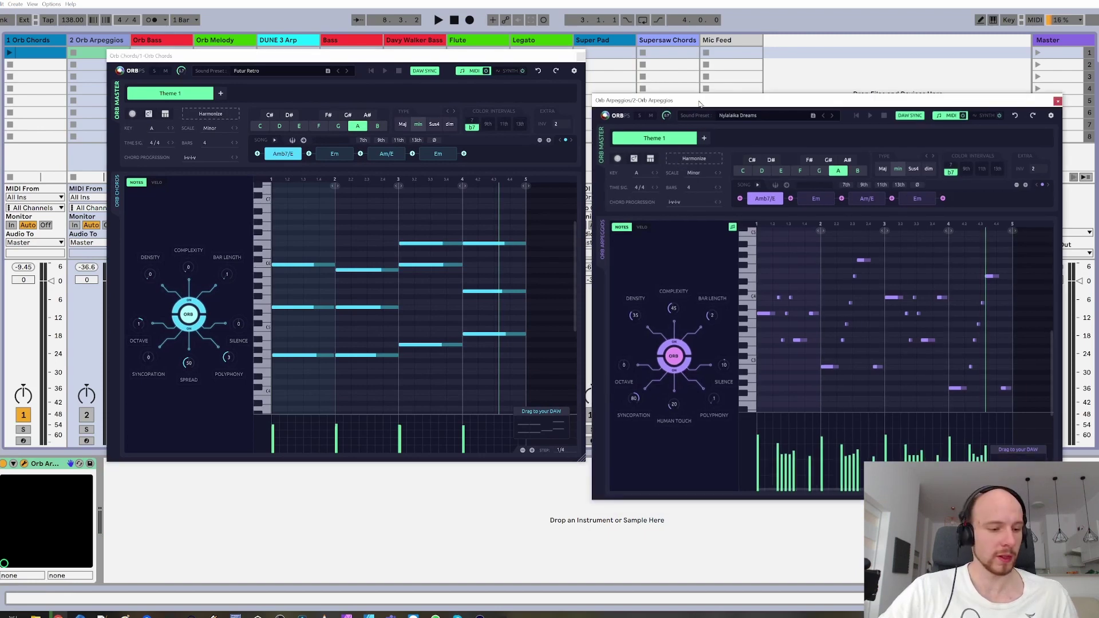
# Activate the Orb Arpeggios track and play it together with the Orb Chords track.
pyautogui.click(87, 415)
pyautogui.press('space')
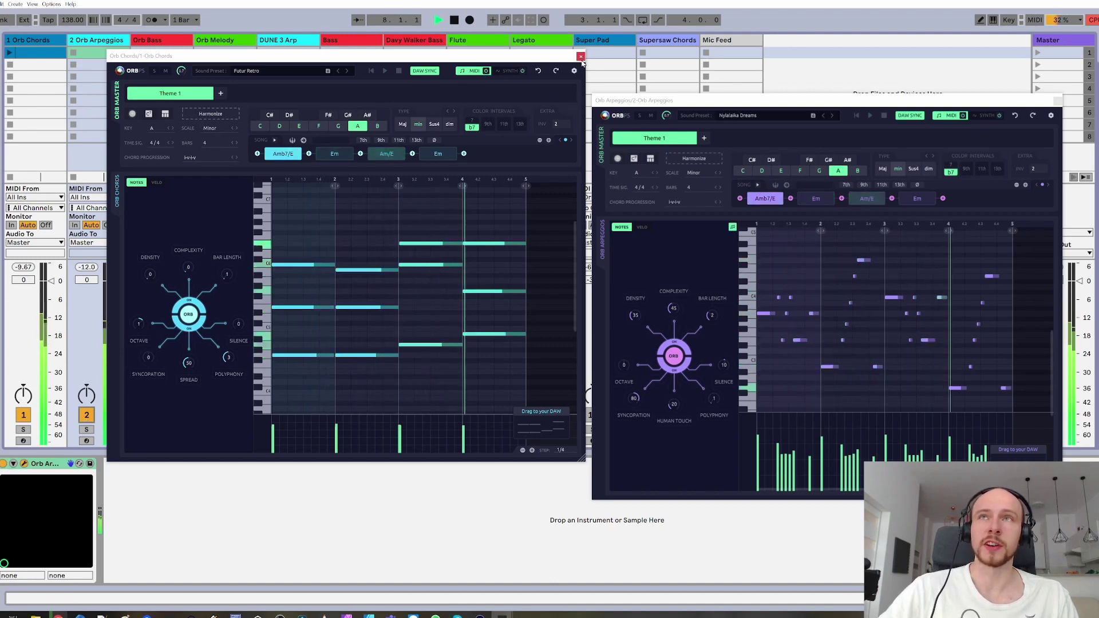
pyautogui.click(94, 424)
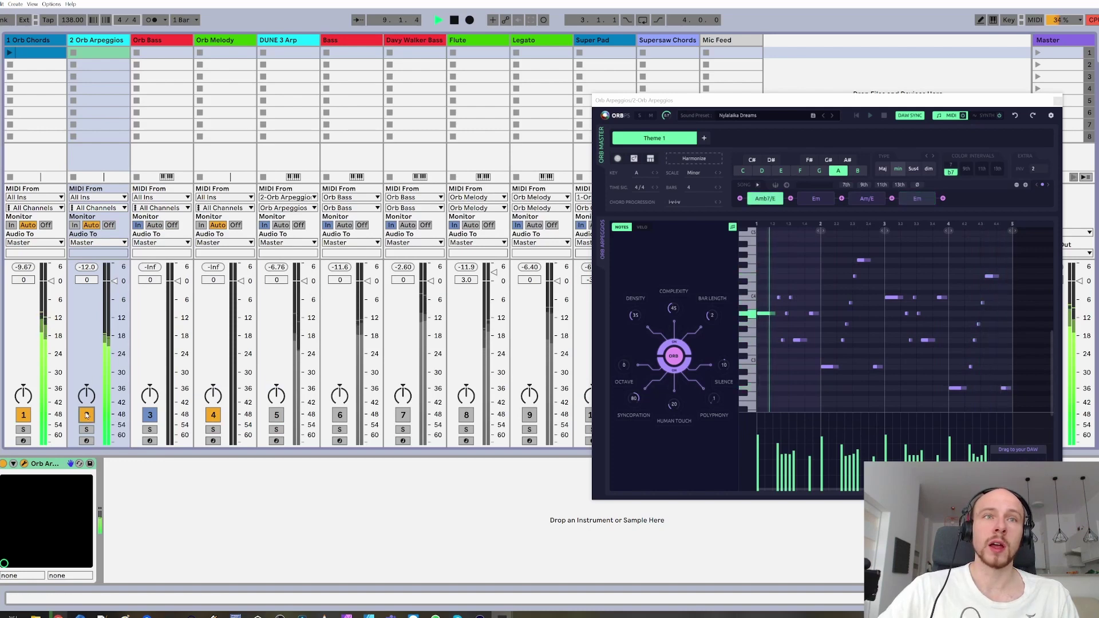
# Open the DUNE 3 synth on the DUNE 3 Arp track, activate that track, show the patch's main page and mute Orb Arpeggios.
pyautogui.click(280, 50)
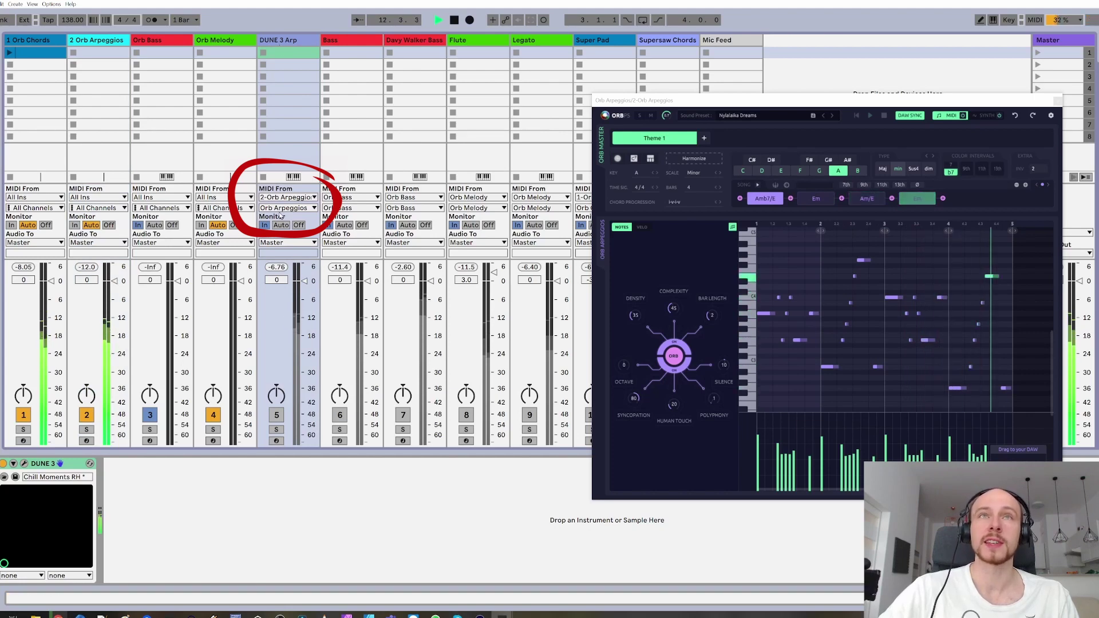
pyautogui.click(23, 463)
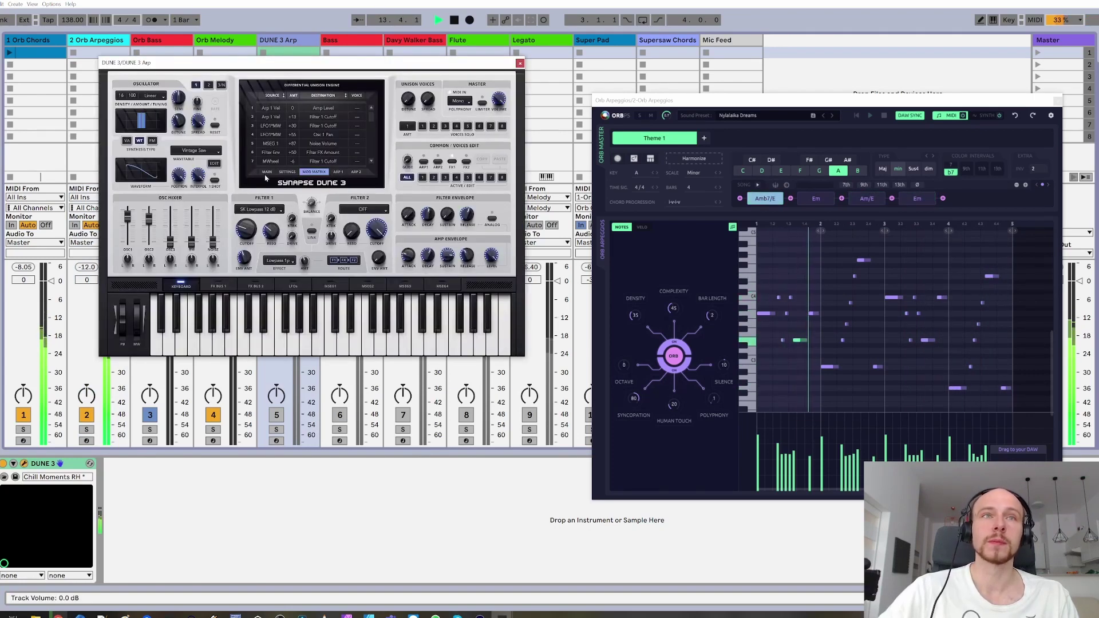
pyautogui.click(277, 418)
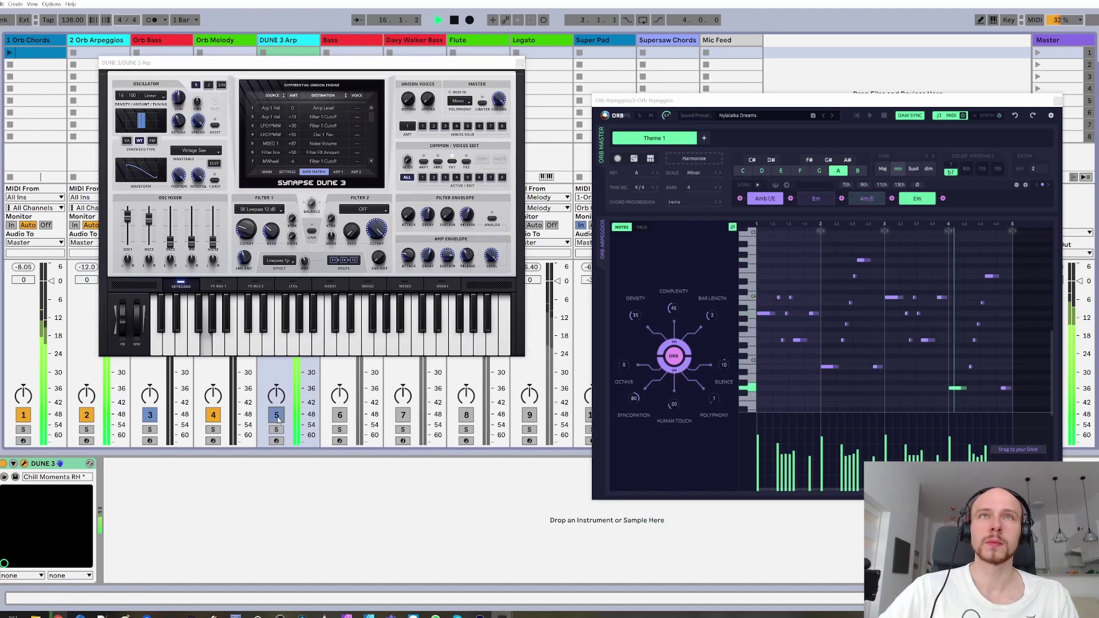
pyautogui.click(267, 172)
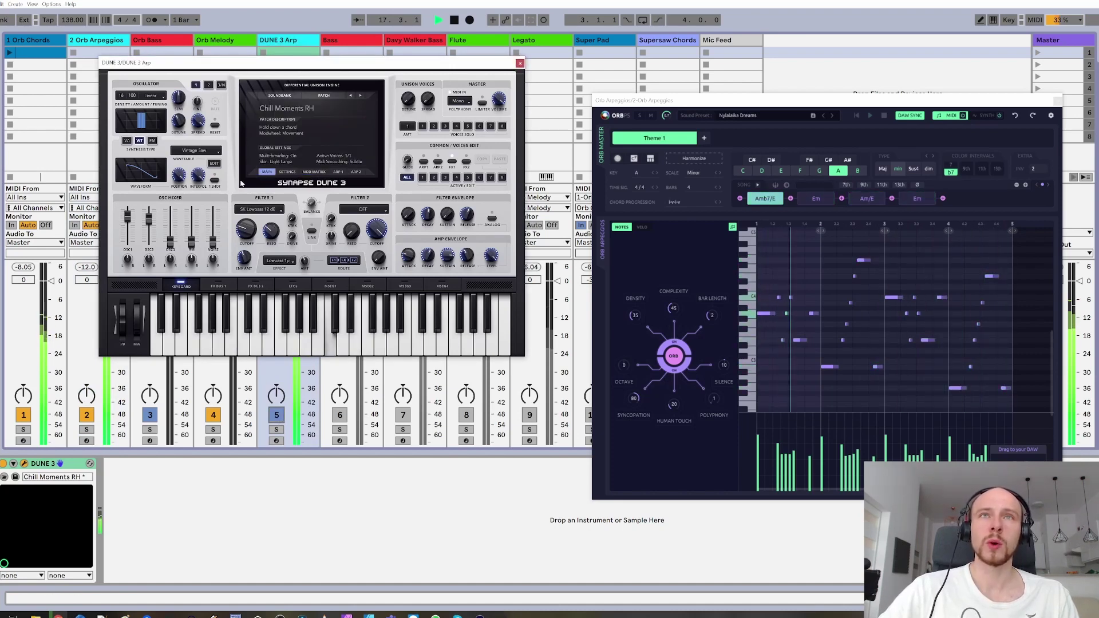
pyautogui.click(85, 416)
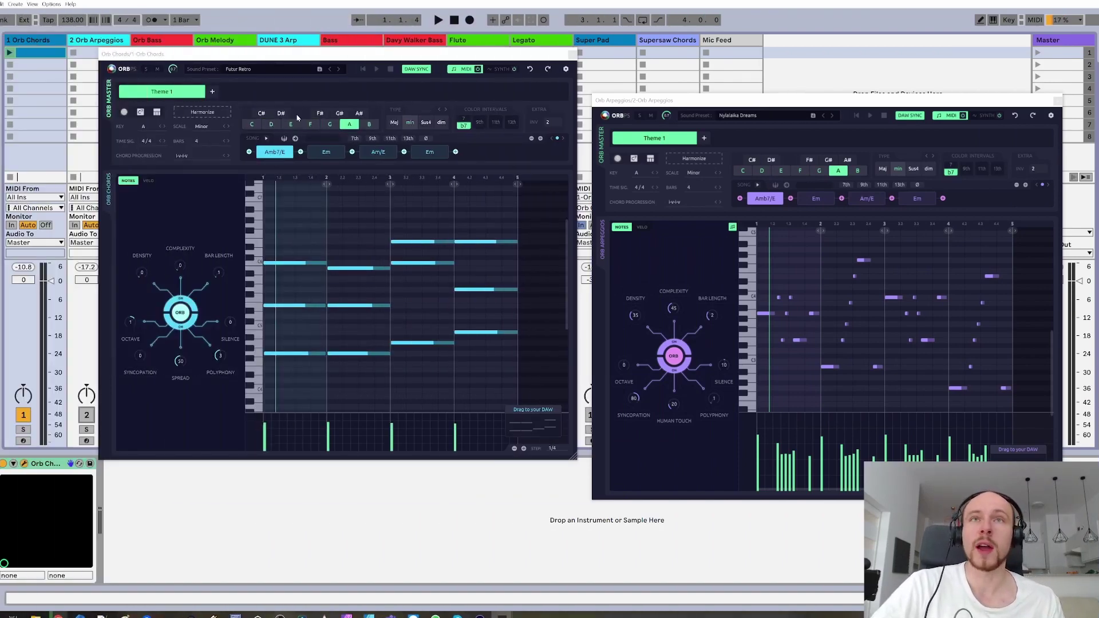
# Play the progression and resize the Orb Chords chords to two bars, one bar, half a bar and half a bar.
pyautogui.press('space')
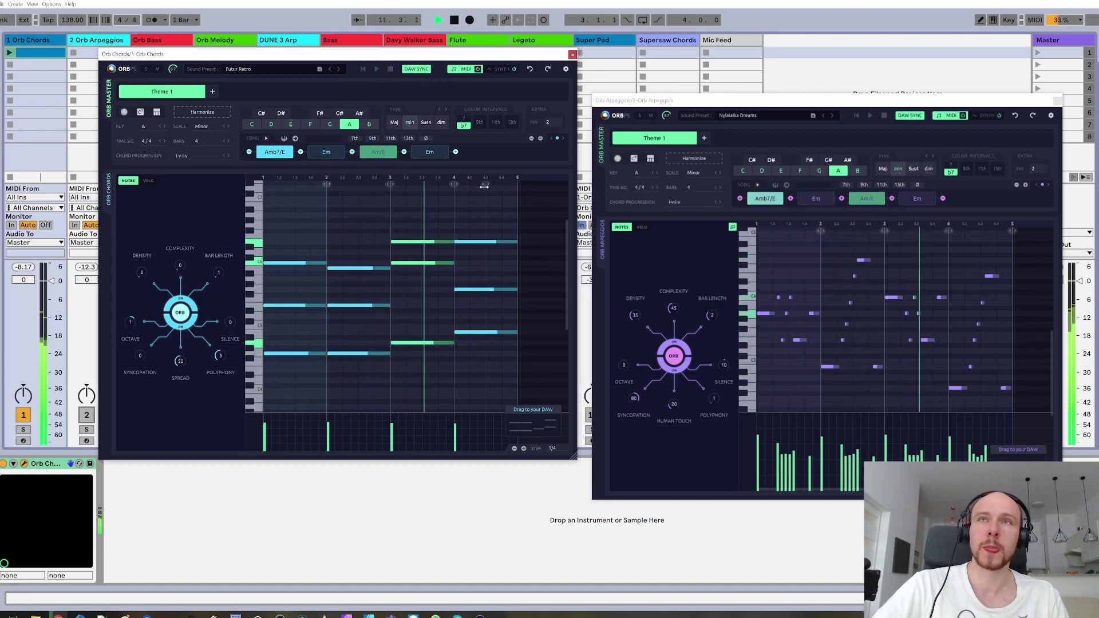
pyautogui.moveTo(484, 186); pyautogui.dragTo(422, 185)
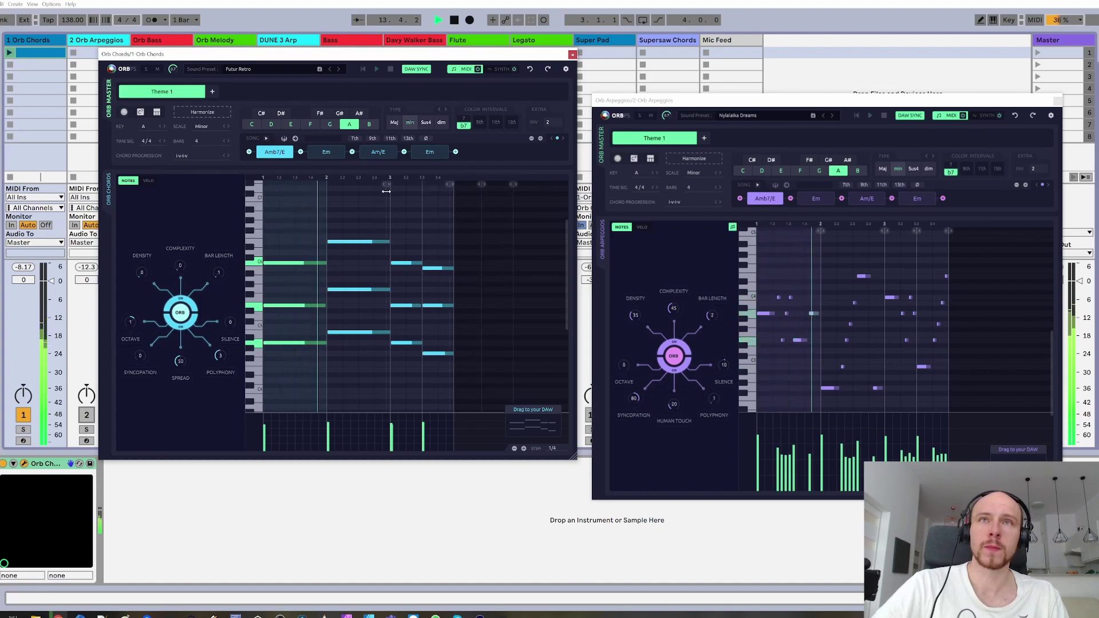
pyautogui.moveTo(327, 186); pyautogui.dragTo(390, 186)
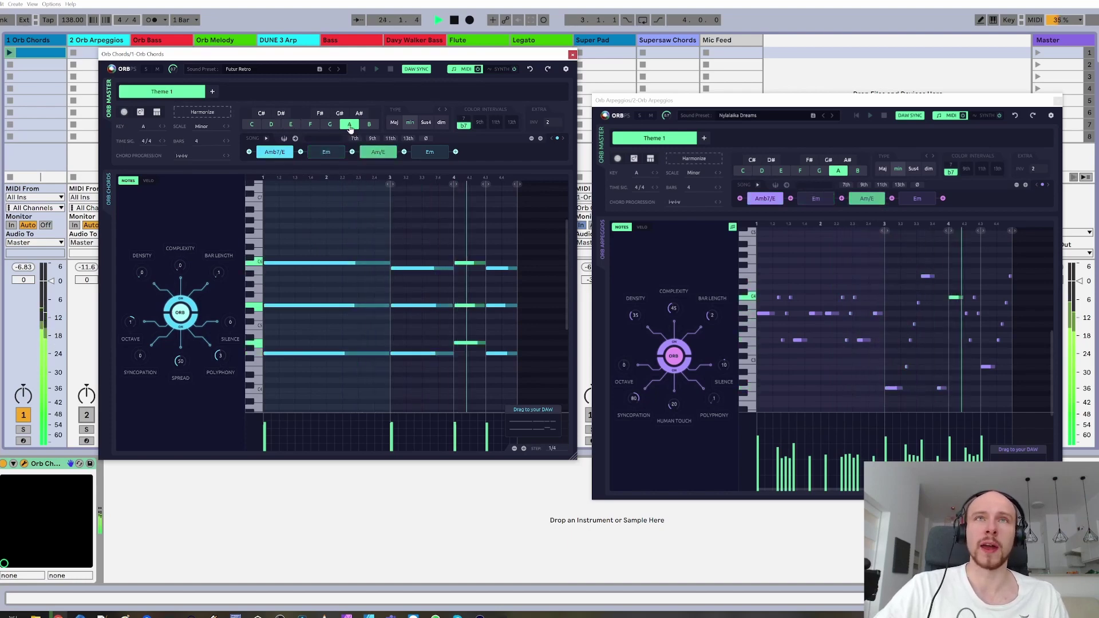
# Transpose the Orb Chords progression to the key of B and then to F#.
pyautogui.click(165, 128)
pyautogui.click(165, 129)
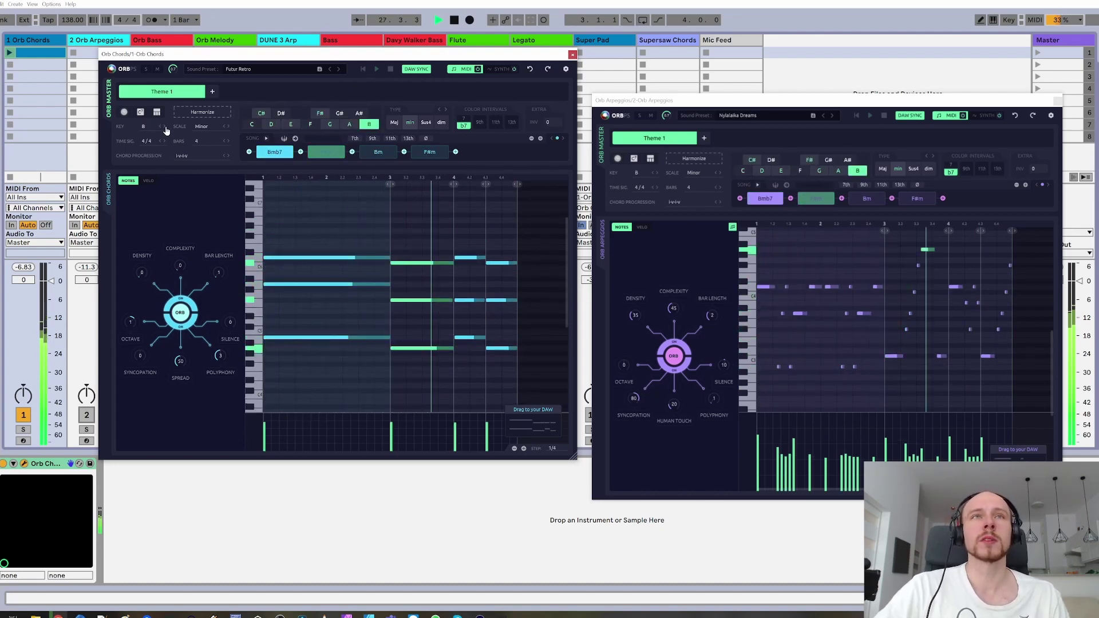
pyautogui.click(160, 127)
pyautogui.click(160, 127)
pyautogui.click(160, 127)
pyautogui.click(160, 127)
pyautogui.click(160, 127)
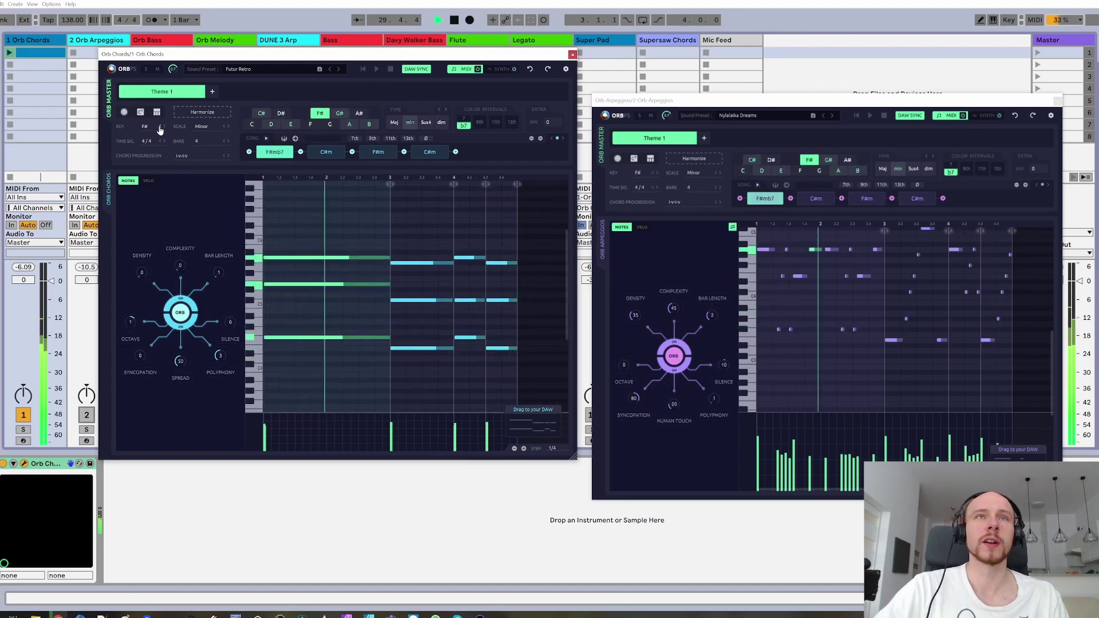
# Load the F#mb7/C#-C#mb7-GM7/D-G/B chord progression from the full progression list and then switch to another preset progression.
pyautogui.click(190, 157)
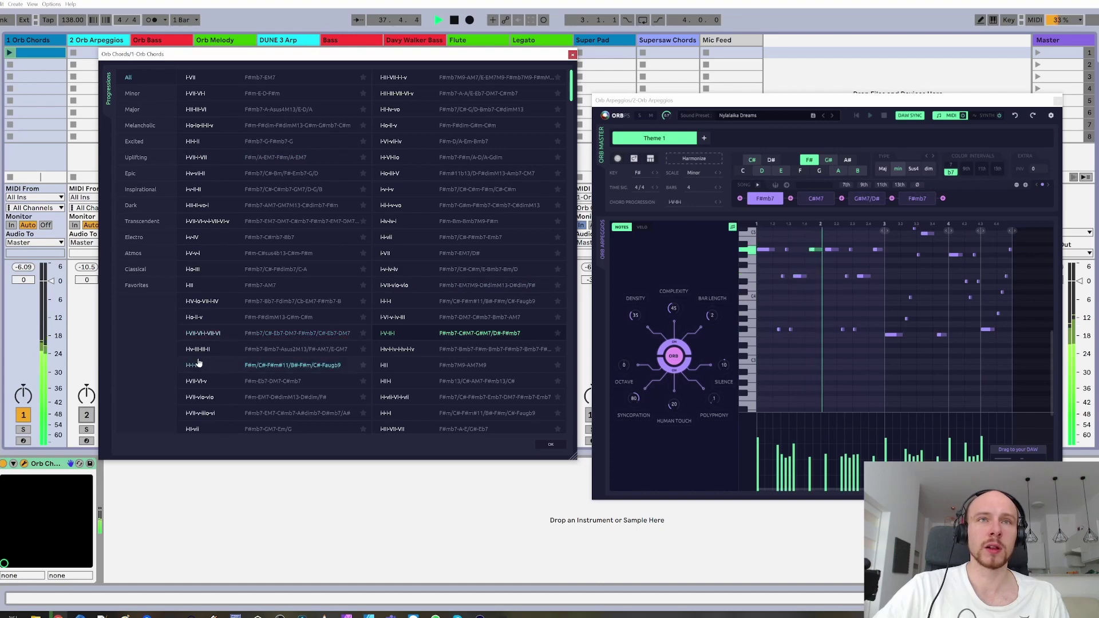
pyautogui.click(198, 190)
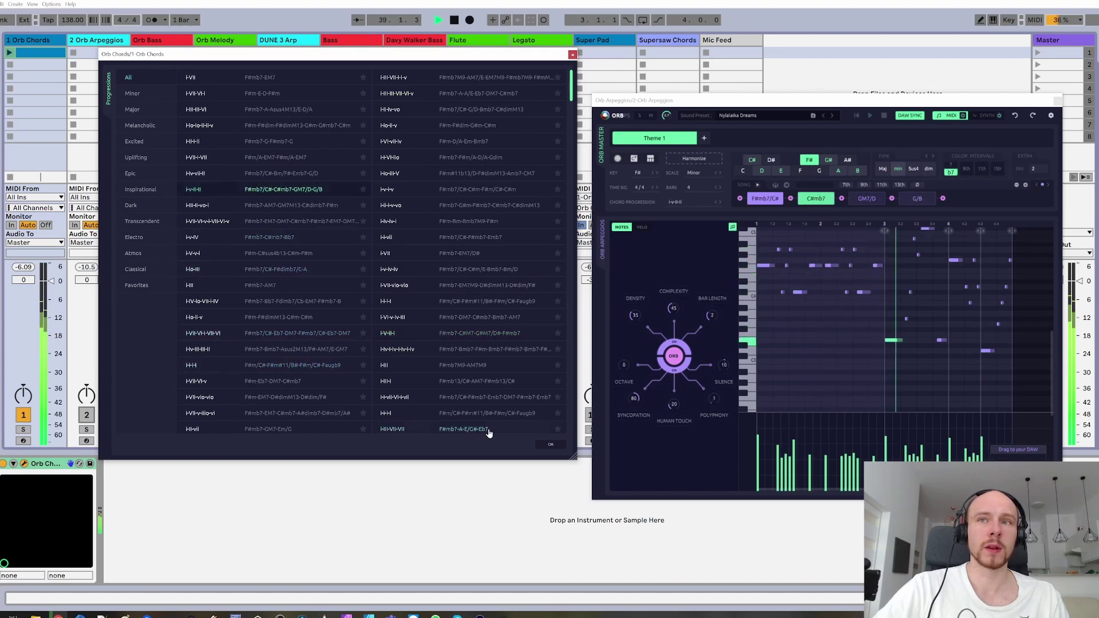
pyautogui.click(551, 444)
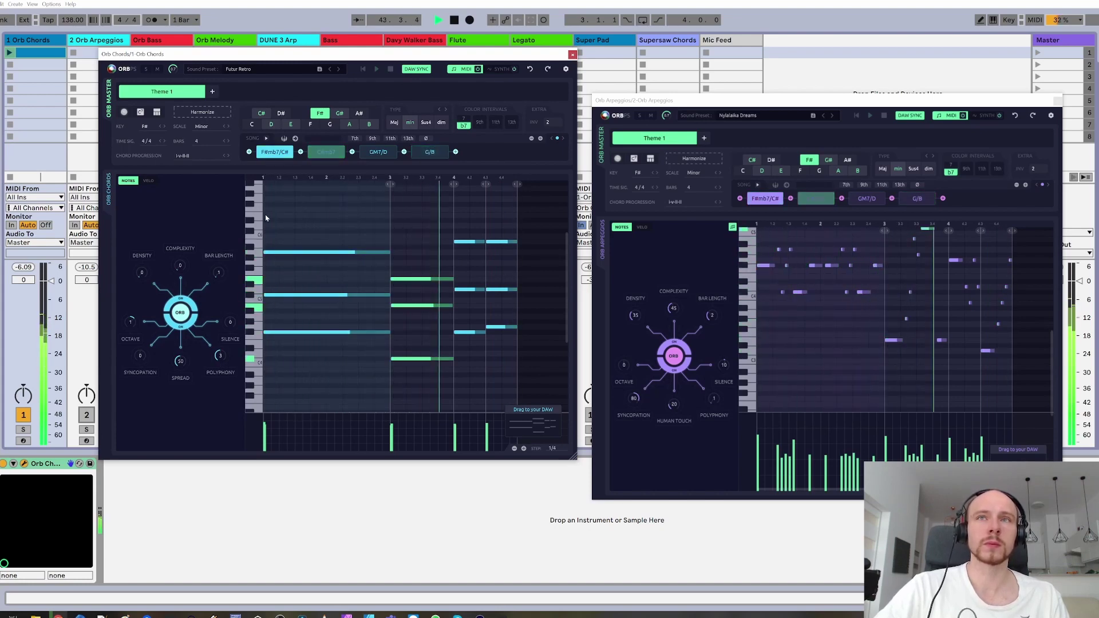
pyautogui.click(228, 156)
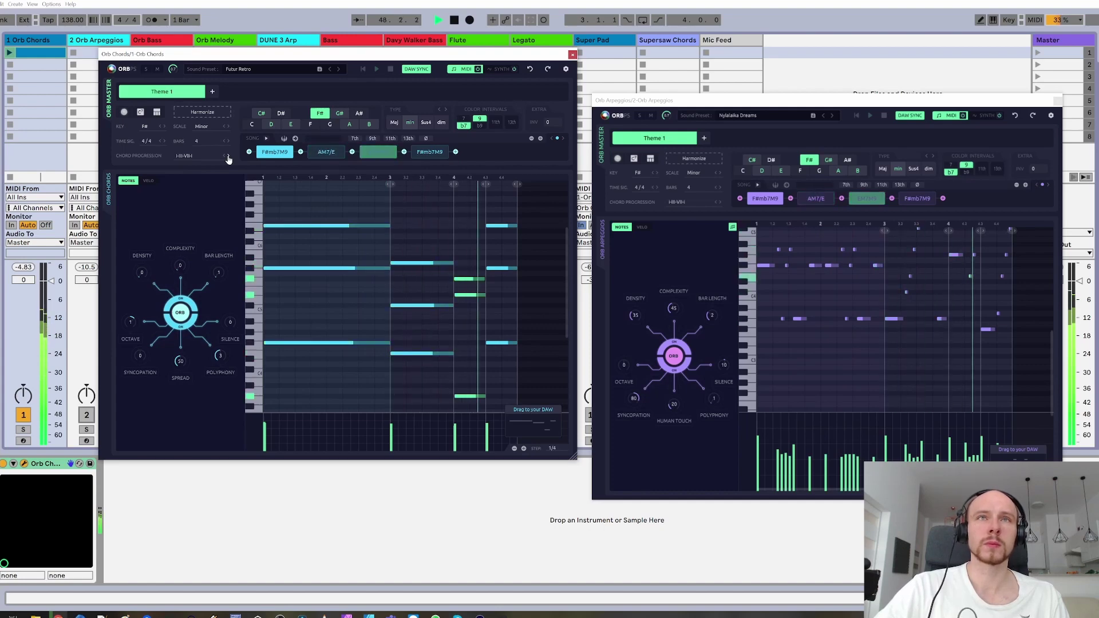
# Load the F#-A#m-F#-B chord progression from the Epic category.
pyautogui.click(206, 161)
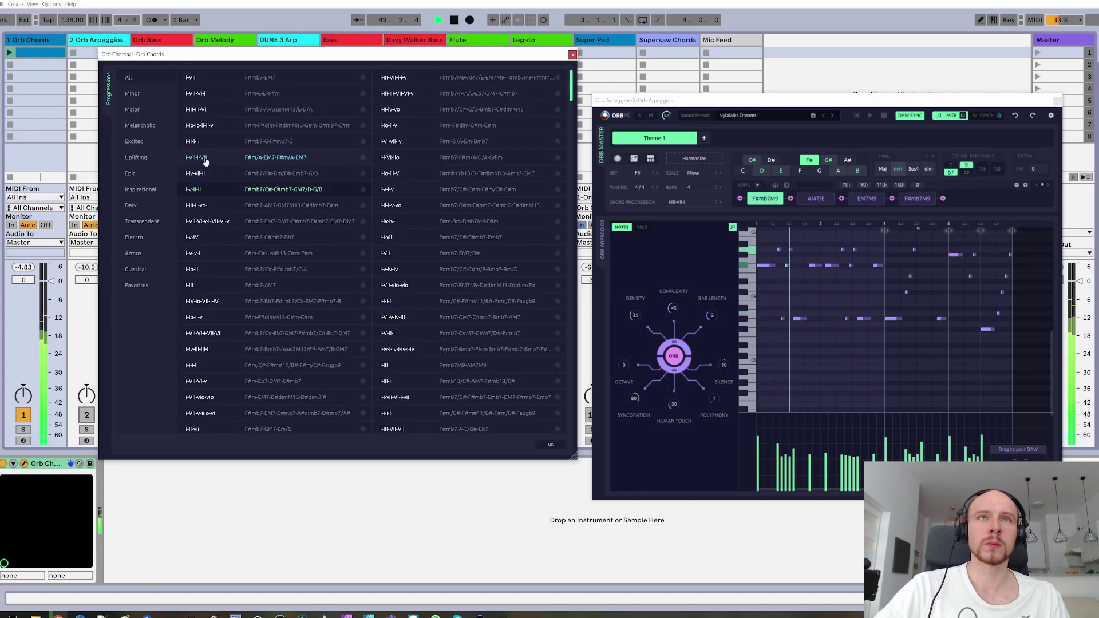
pyautogui.click(131, 173)
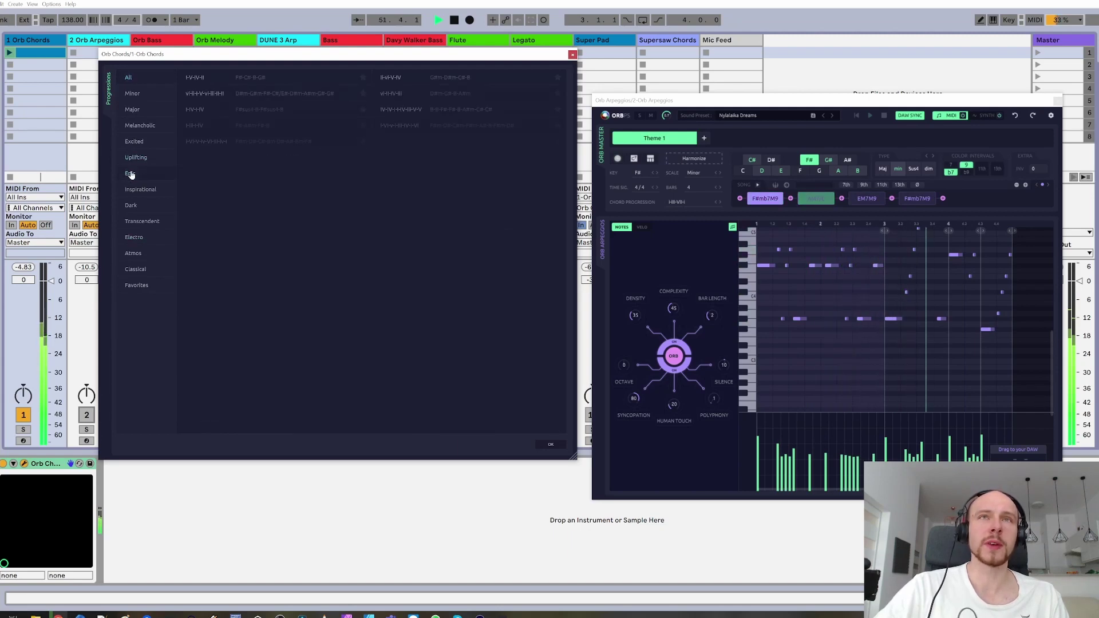
pyautogui.click(197, 128)
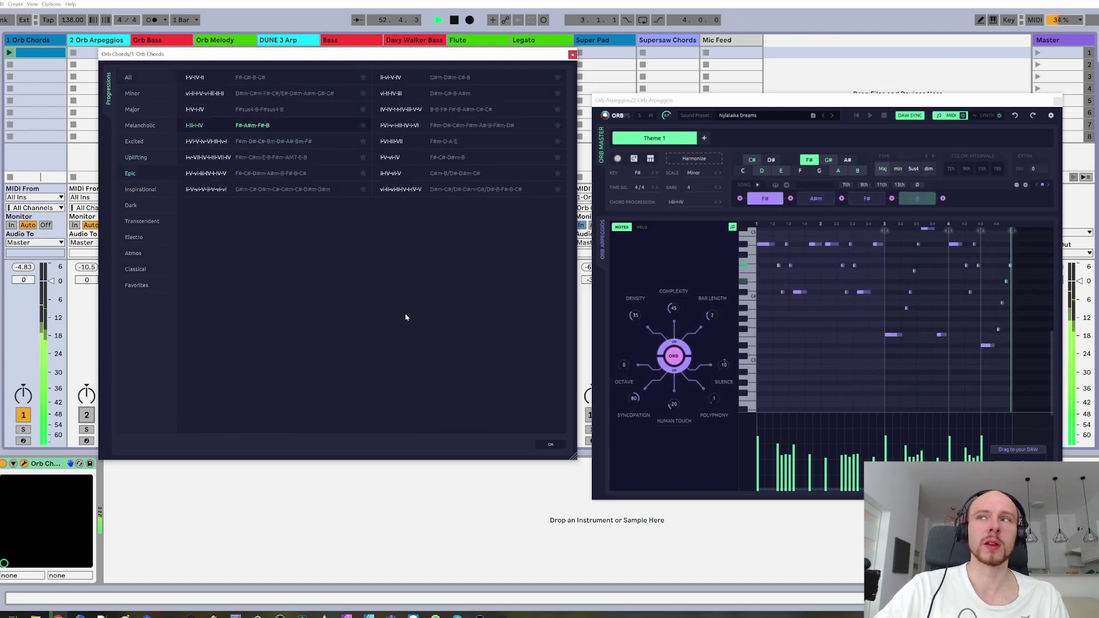
pyautogui.click(550, 443)
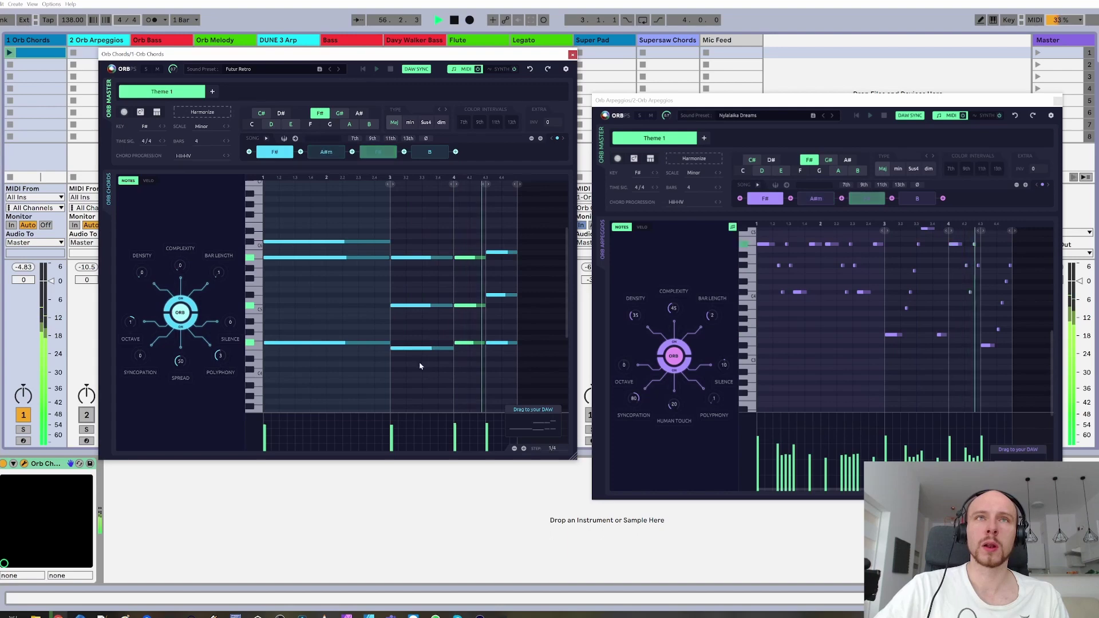
# Load the B-C#-G#m-F# chord progression from the Uplifting category.
pyautogui.click(186, 155)
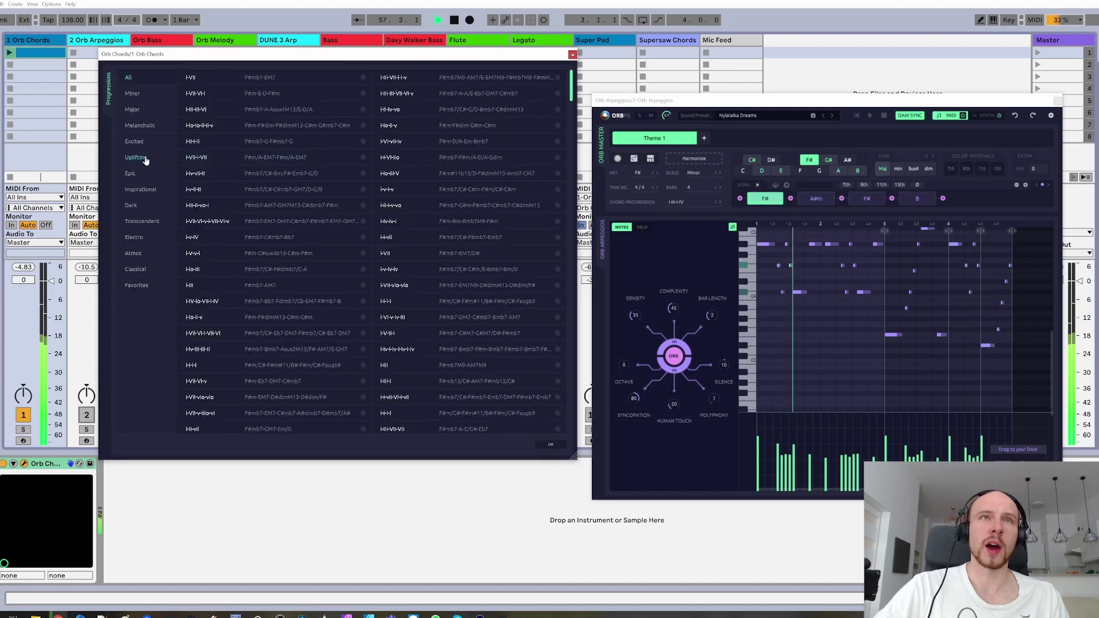
pyautogui.click(146, 161)
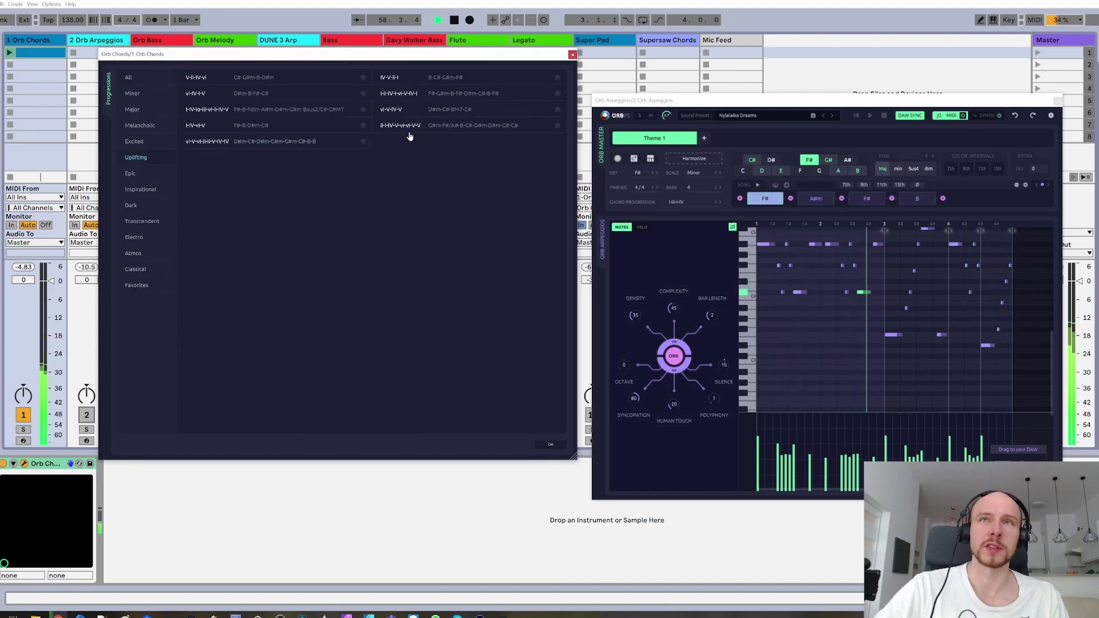
pyautogui.click(401, 79)
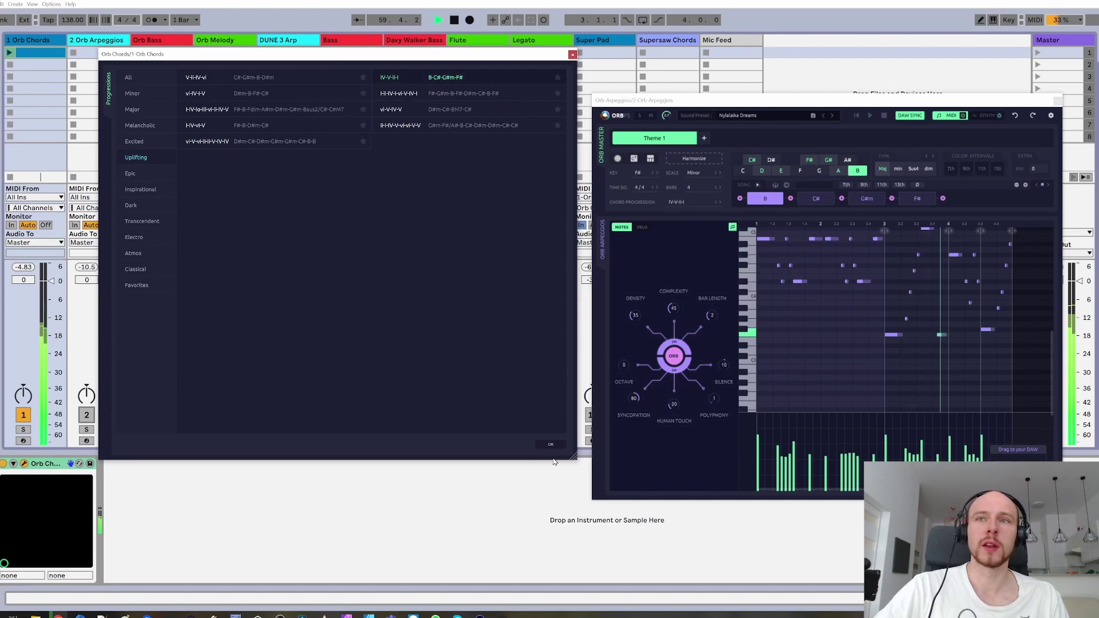
pyautogui.click(550, 445)
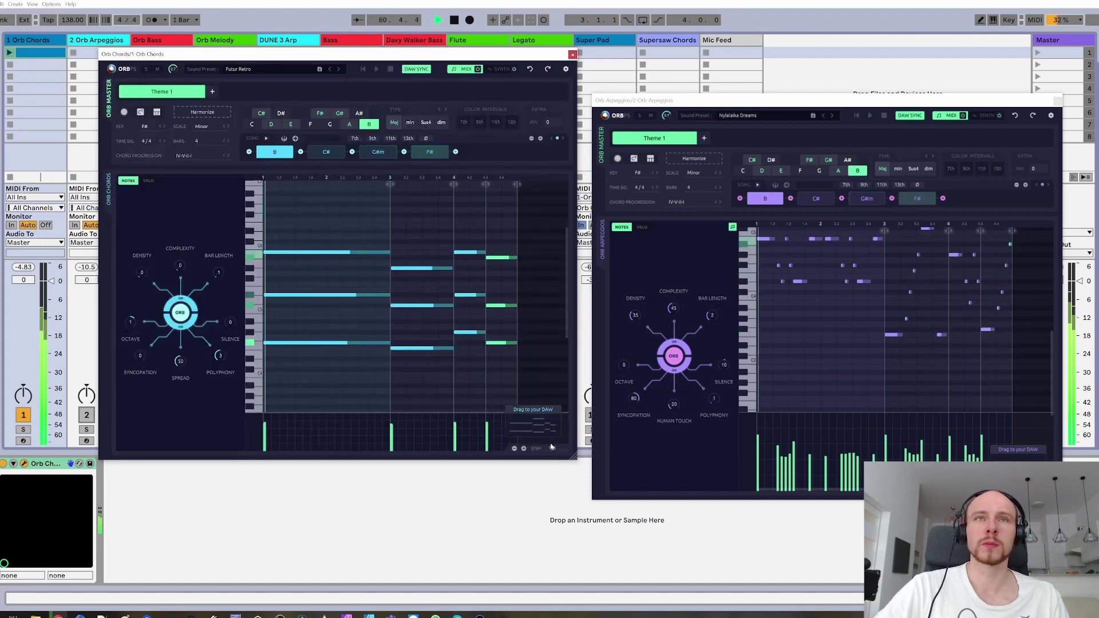
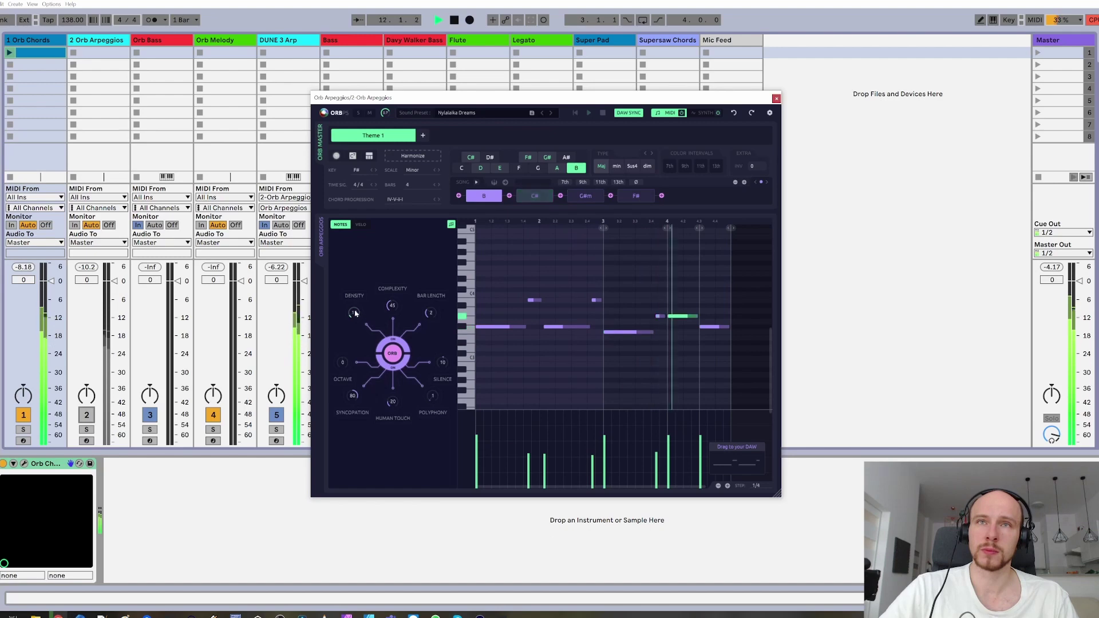
# Set the Orb Arpeggios density to 30, try complexity values of 10 and 90, set complexity to 100 and stop playback.
pyautogui.moveTo(352, 321); pyautogui.dragTo(424, 314)
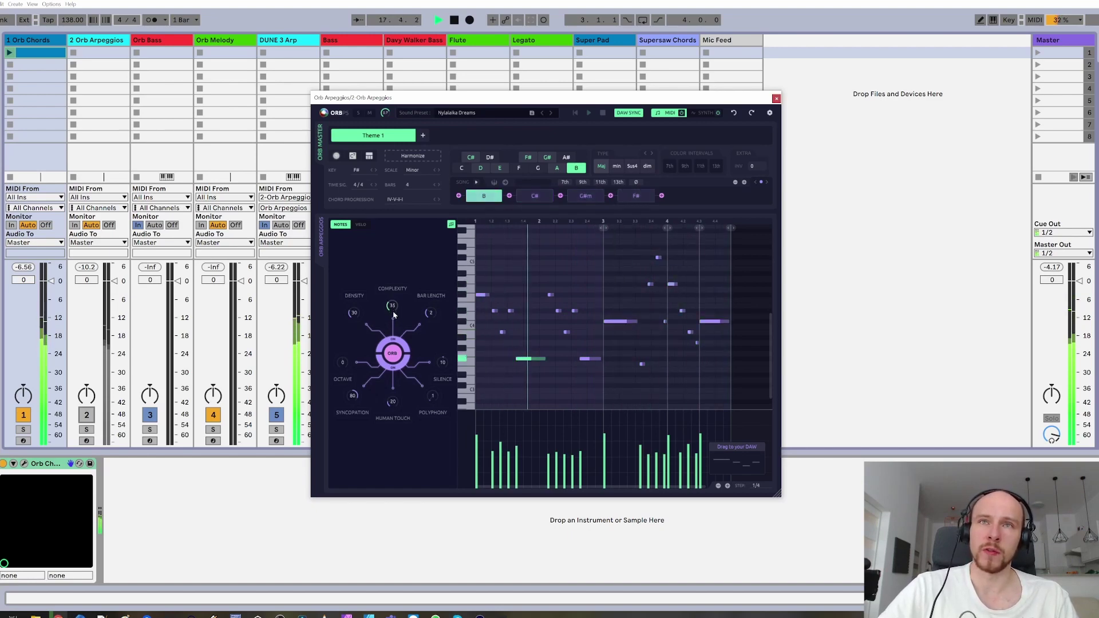
pyautogui.moveTo(395, 326); pyautogui.dragTo(395, 330)
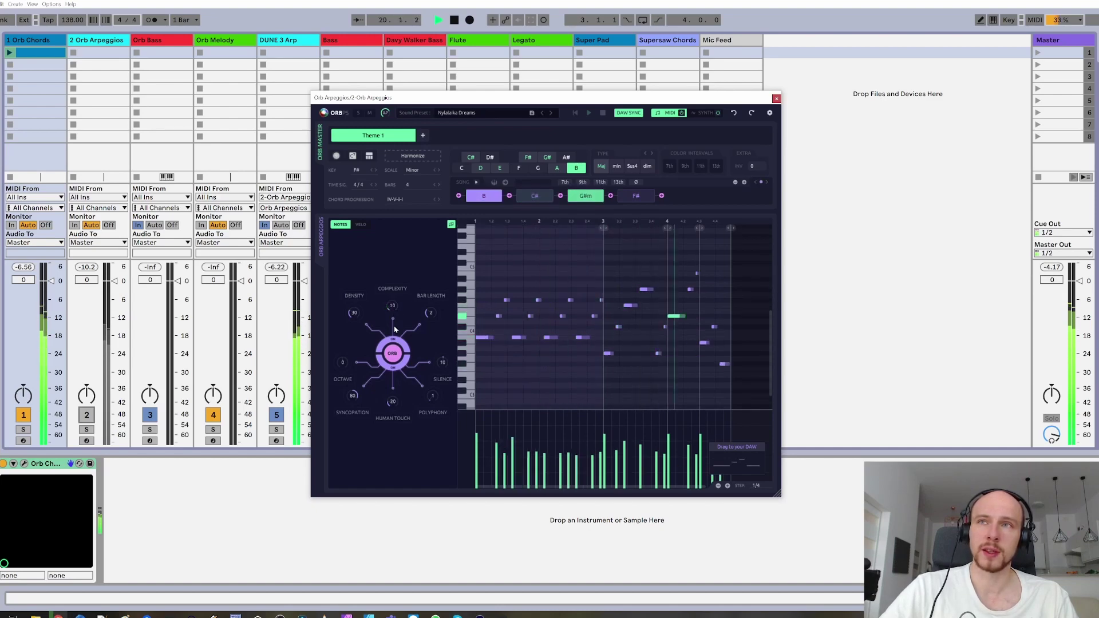
pyautogui.moveTo(394, 329); pyautogui.dragTo(394, 280)
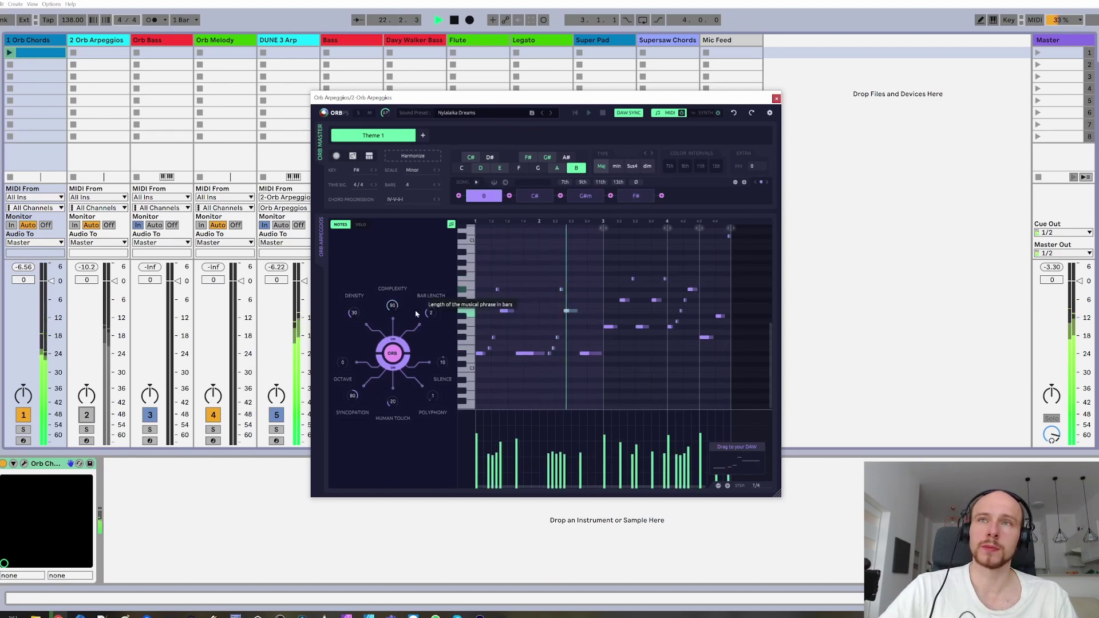
pyautogui.moveTo(392, 305); pyautogui.dragTo(397, 265)
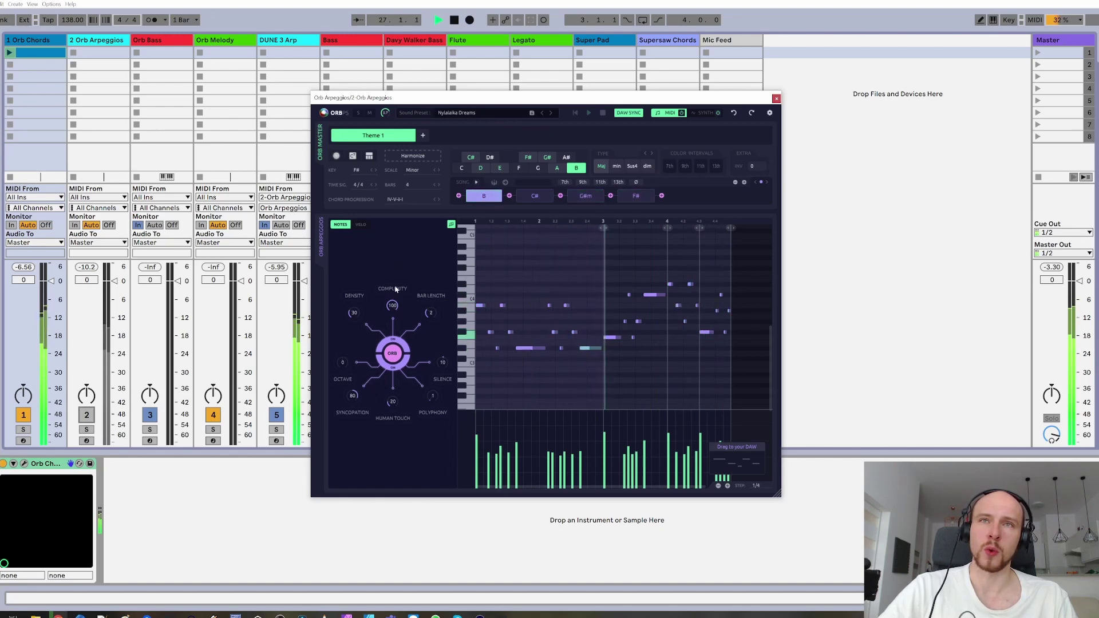
pyautogui.moveTo(395, 294); pyautogui.dragTo(394, 311)
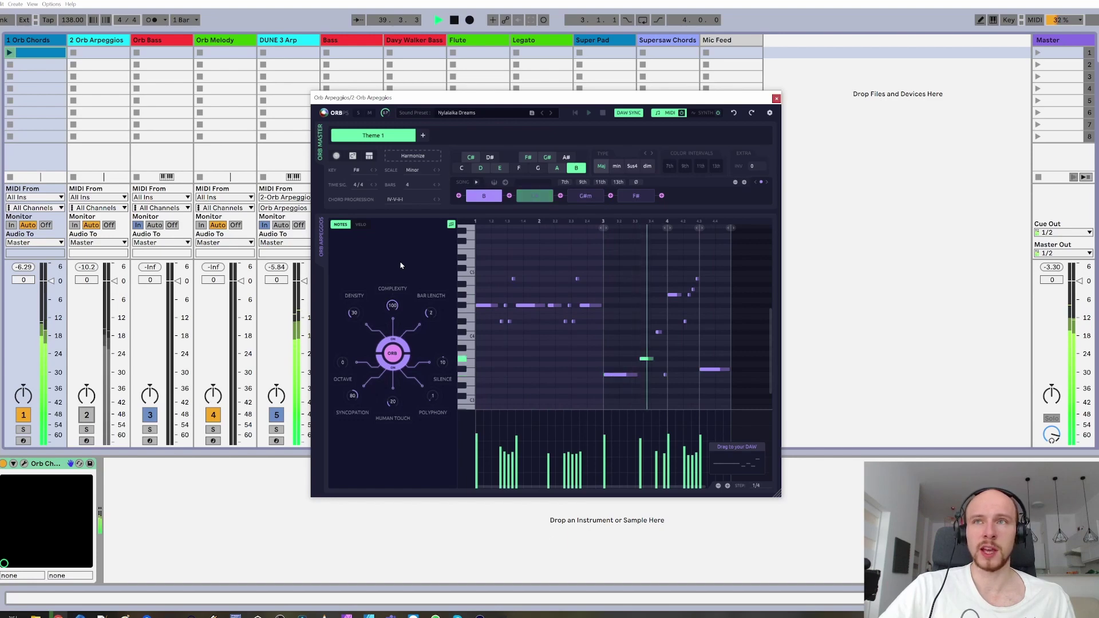
pyautogui.press('space')
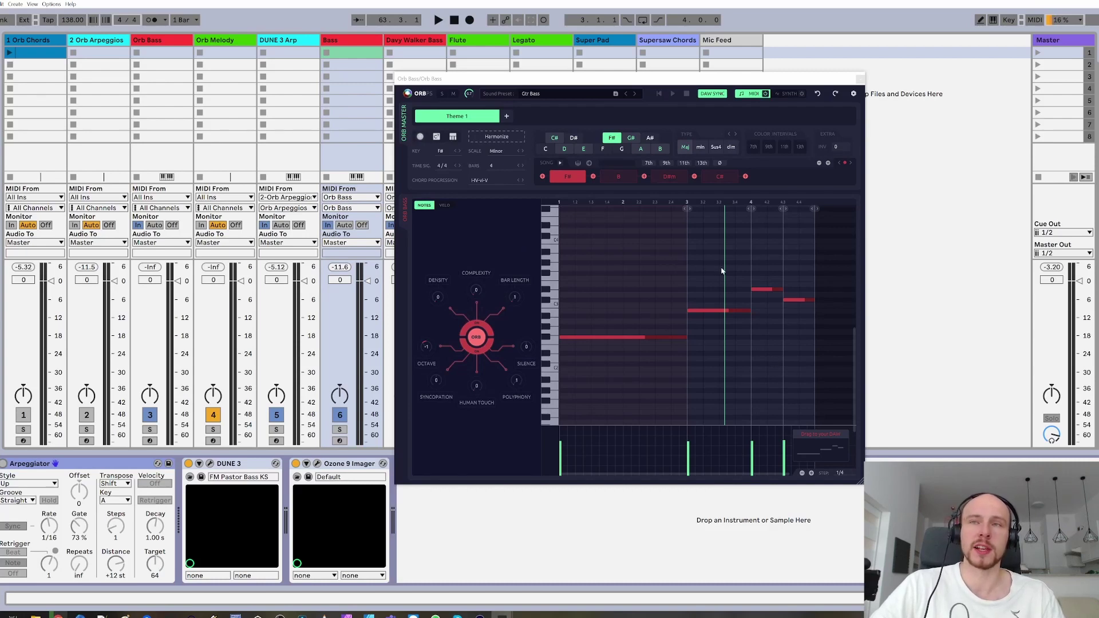
pyautogui.press('space')
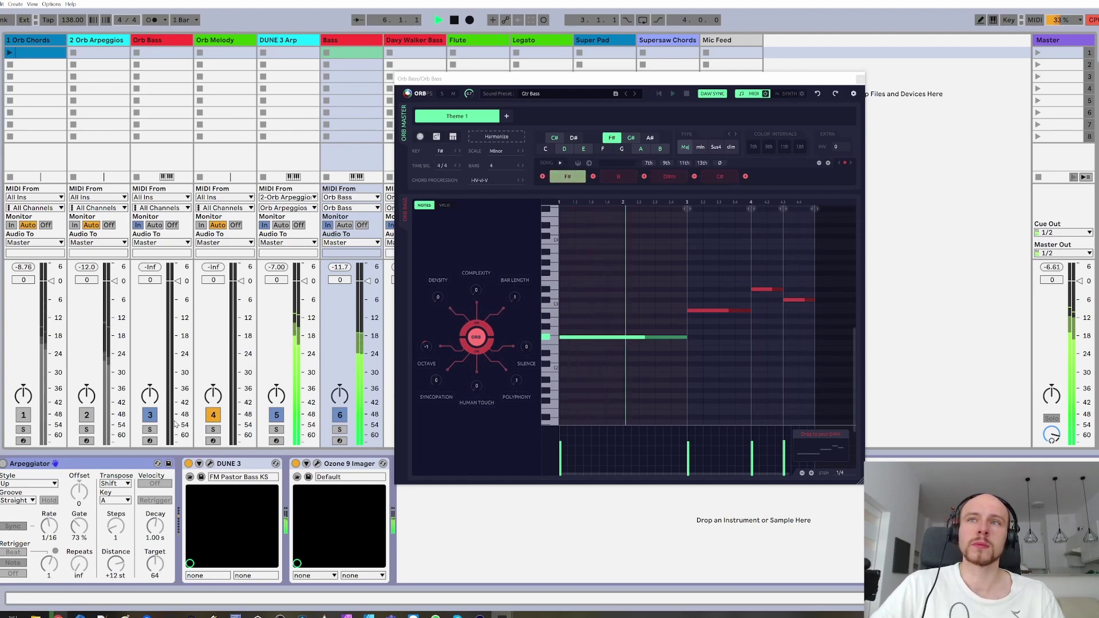
pyautogui.click(3, 465)
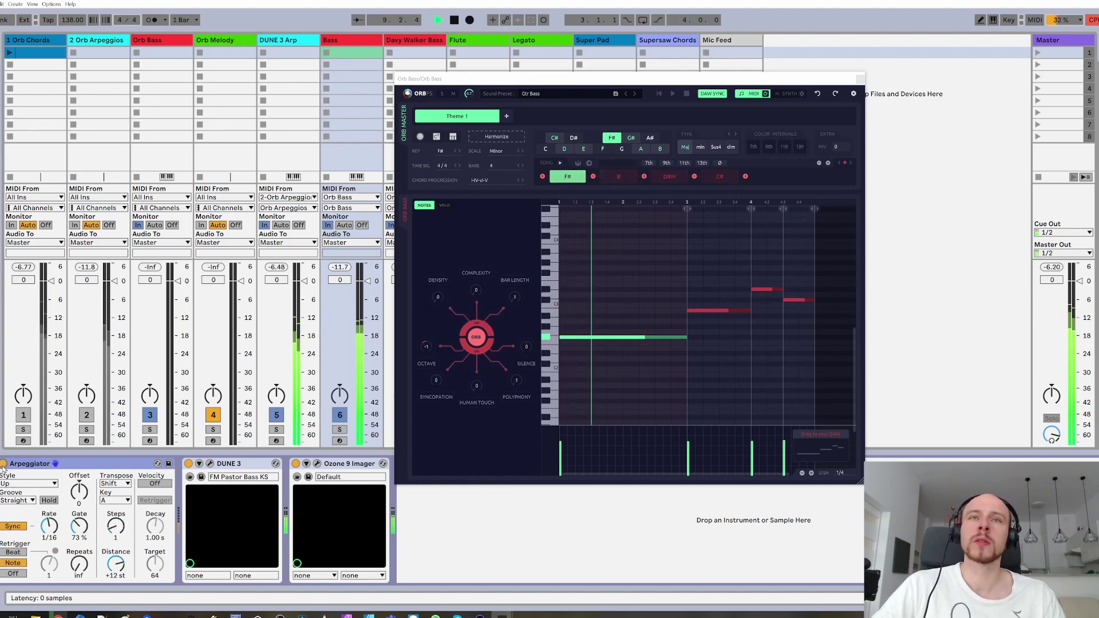
pyautogui.moveTo(511, 87); pyautogui.dragTo(601, 90)
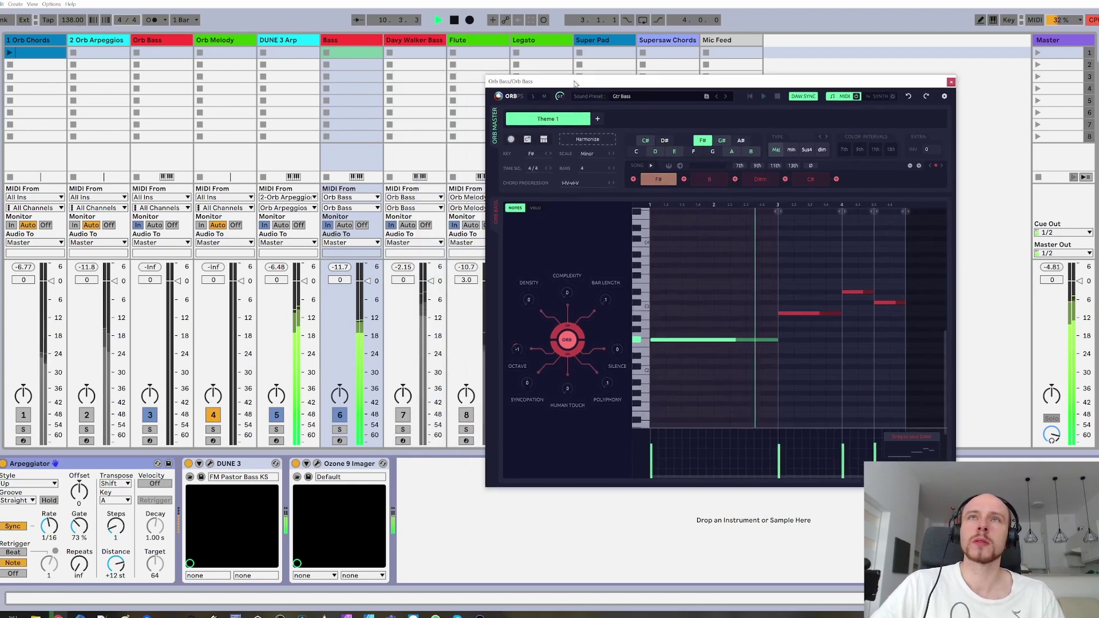
# Activate the Davy Walker Bass track, compare it with the Bass track off and on, and stop playback.
pyautogui.click(435, 41)
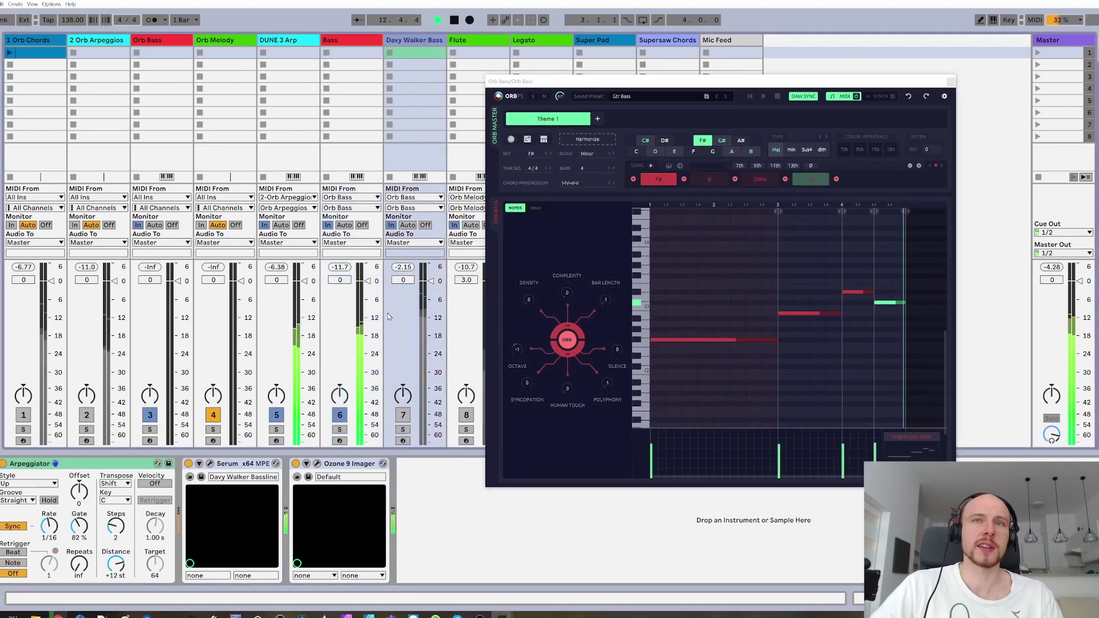
pyautogui.click(403, 415)
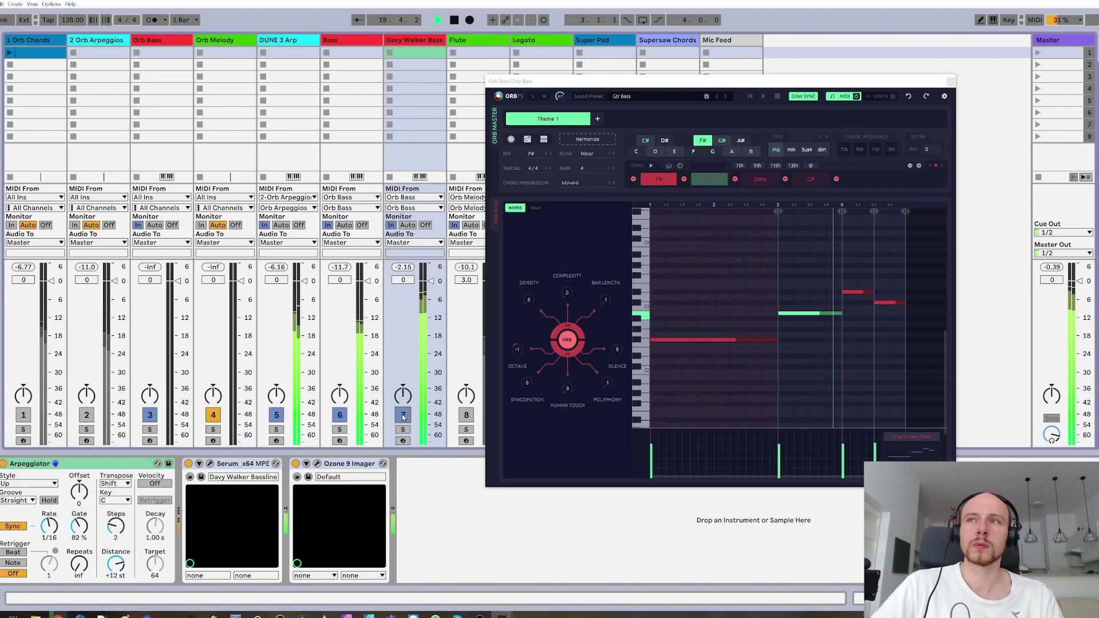
pyautogui.click(340, 415)
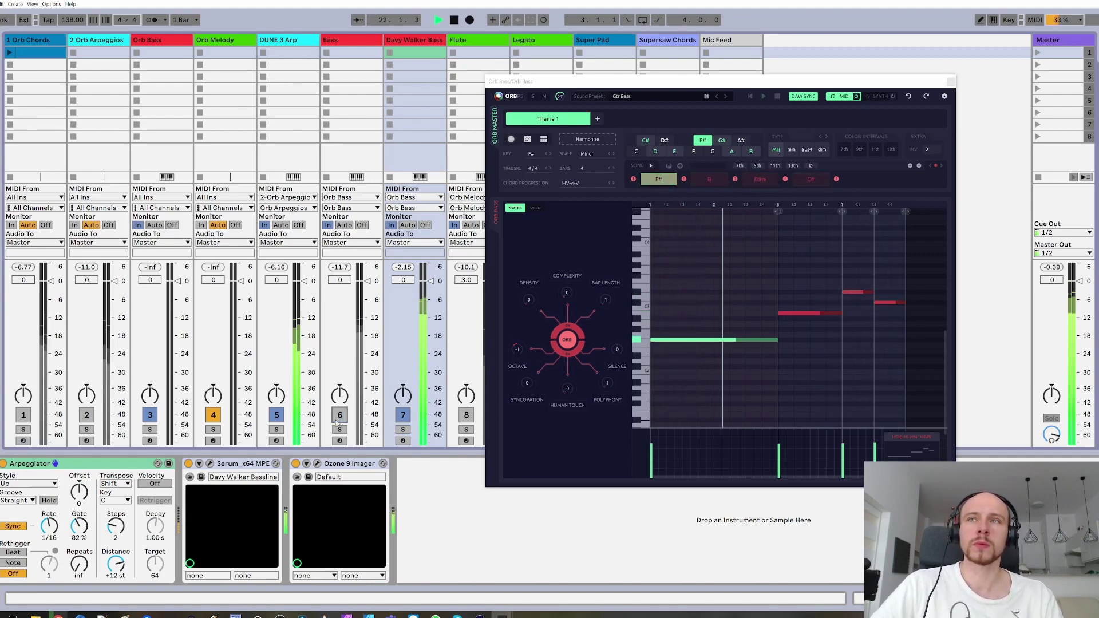
pyautogui.click(337, 421)
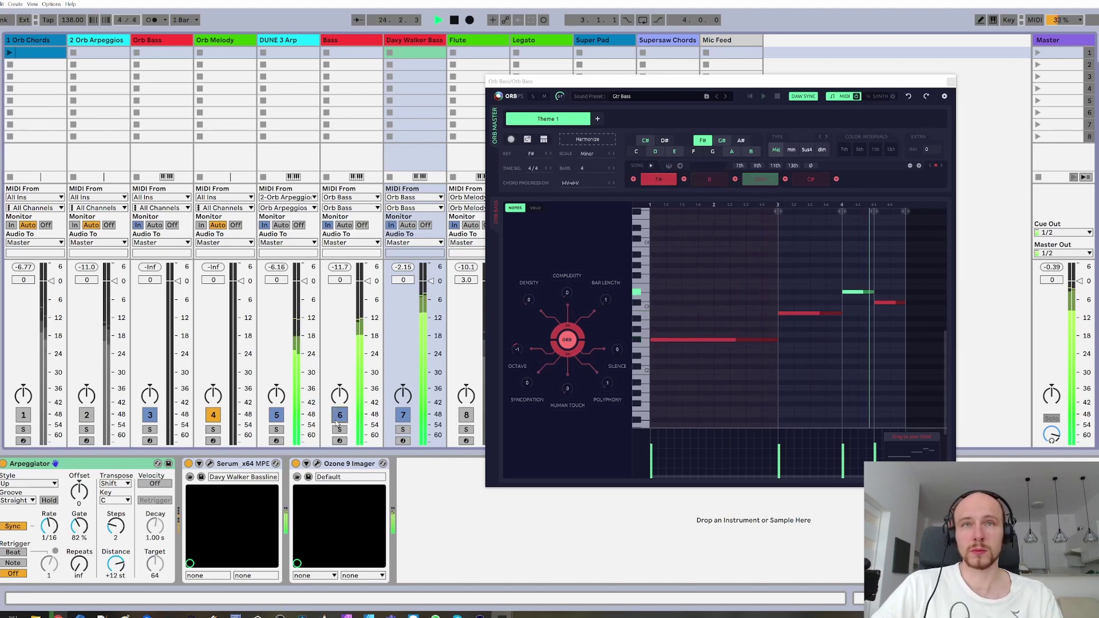
pyautogui.press('space')
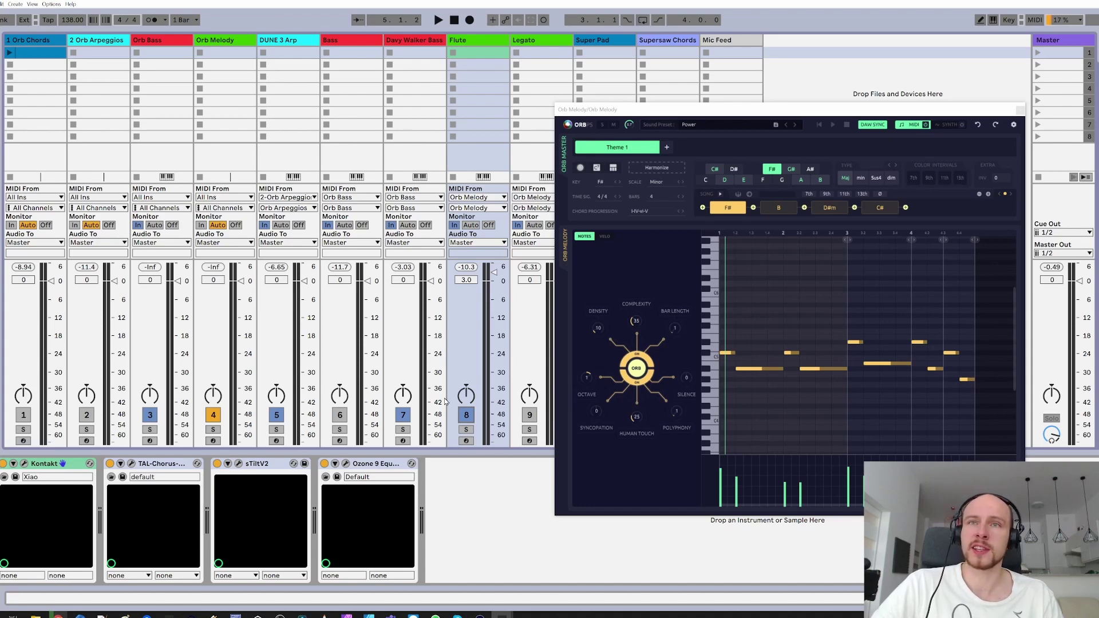
# Play the Orb Melody line through the Flute track, inspect its Kontakt Xiao instrument and hide the instrument window.
pyautogui.press('space')
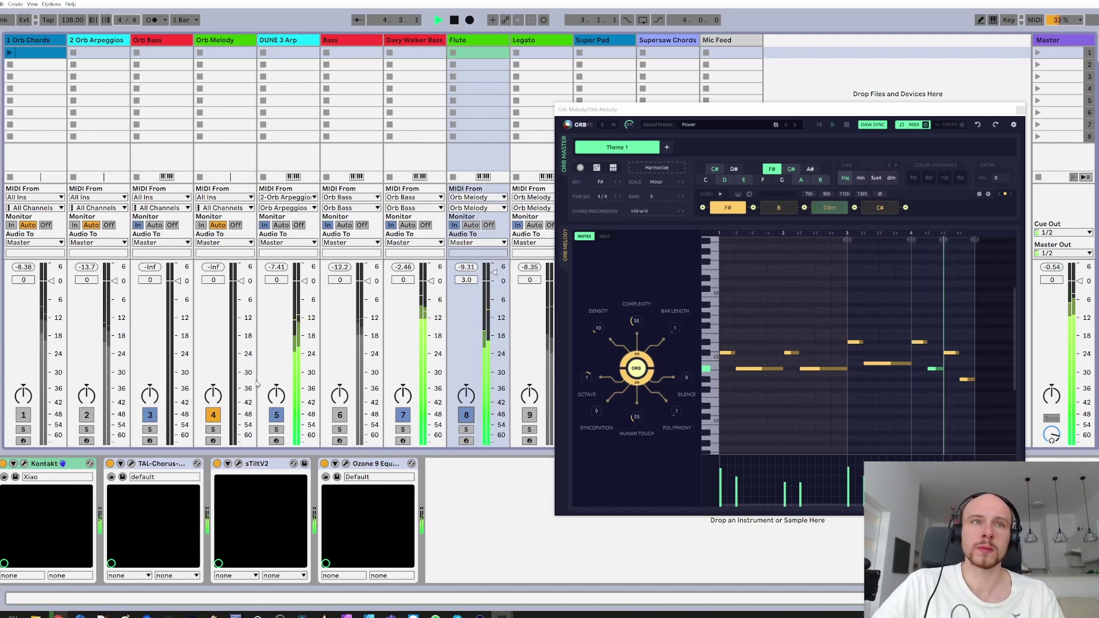
pyautogui.click(25, 463)
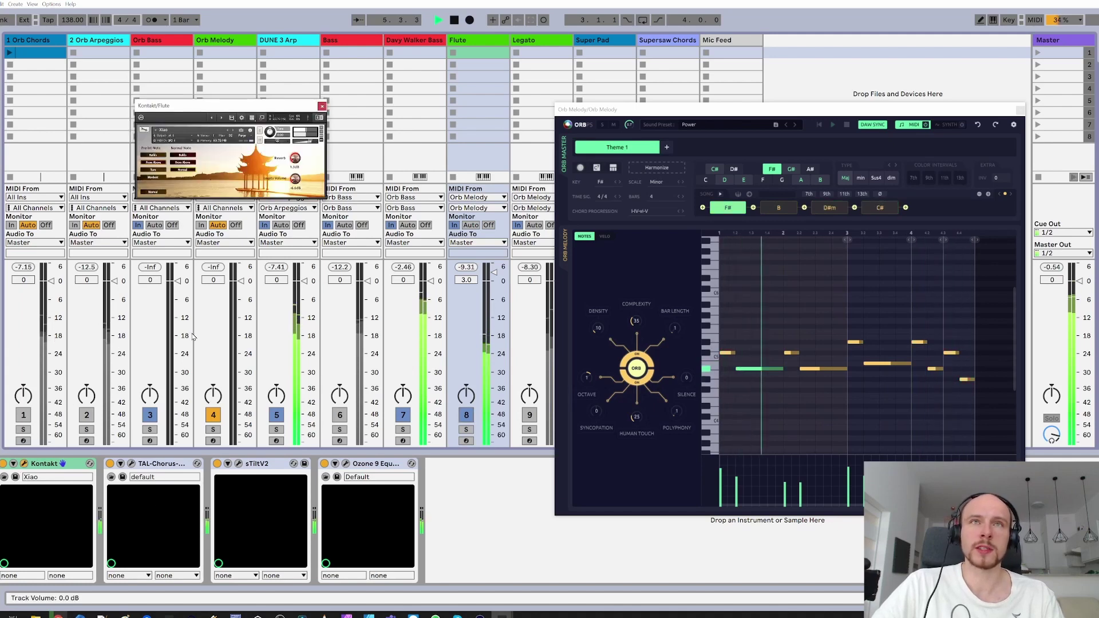
pyautogui.moveTo(226, 107); pyautogui.dragTo(187, 142)
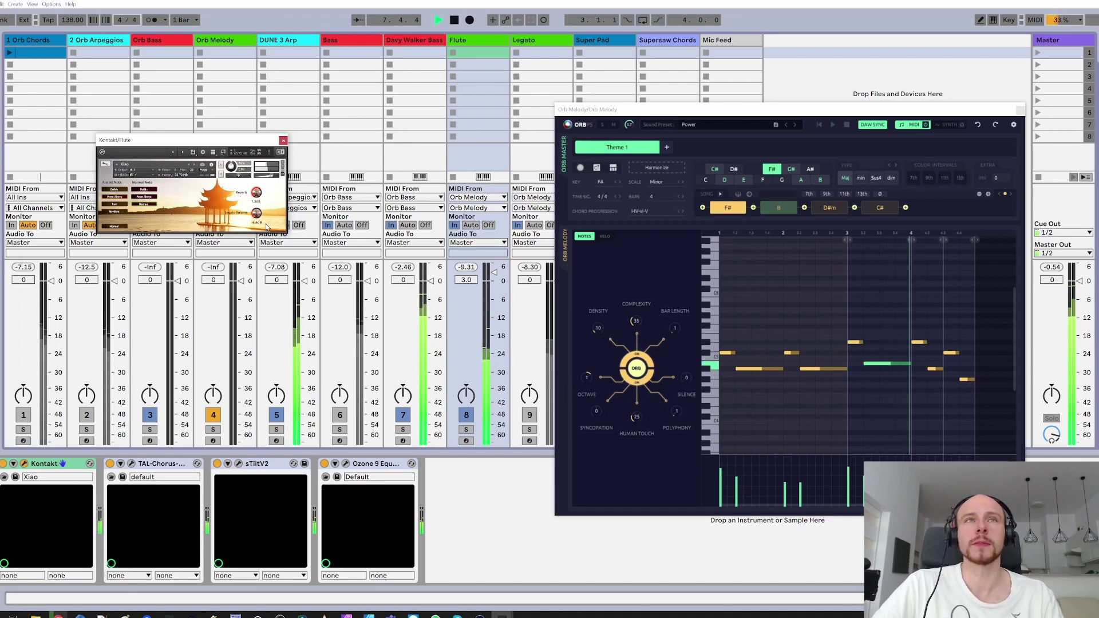
pyautogui.hotkey('ctrl', 'alt', 'p')
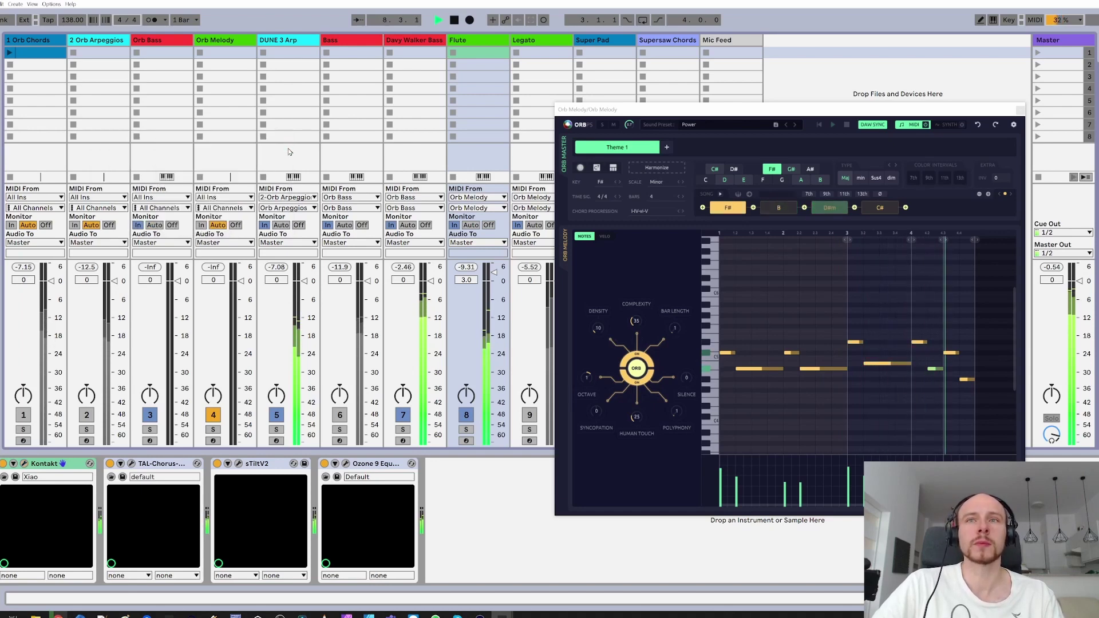
# Switch the melody from the Flute track to the Legato track, show its DUNE 3 synth beside Orb Melody and stop playback.
pyautogui.click(468, 416)
pyautogui.click(529, 417)
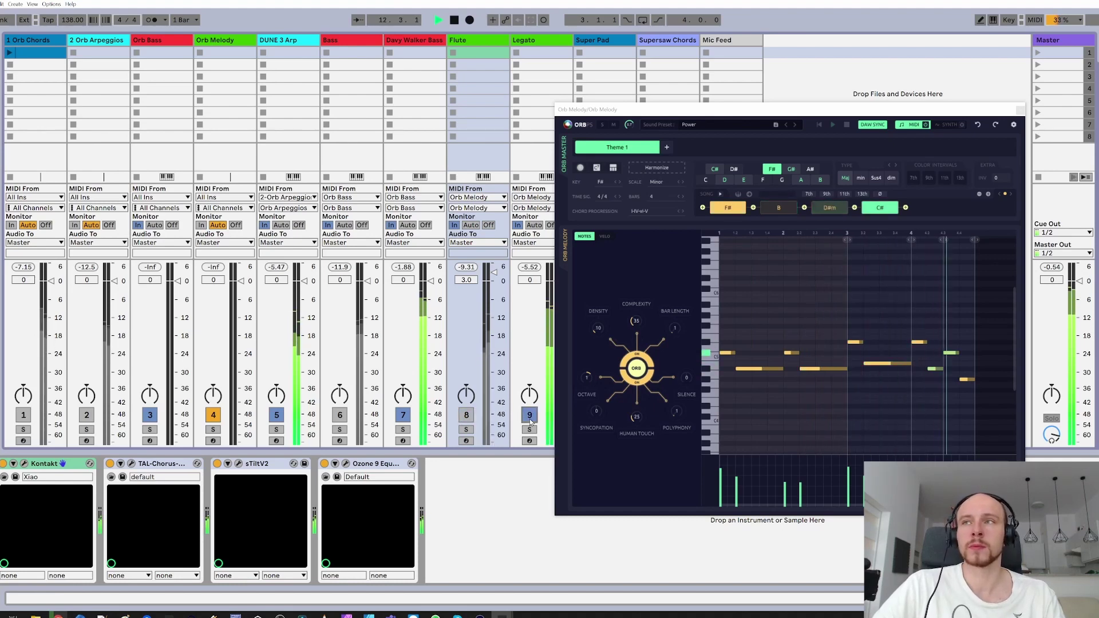
pyautogui.click(518, 426)
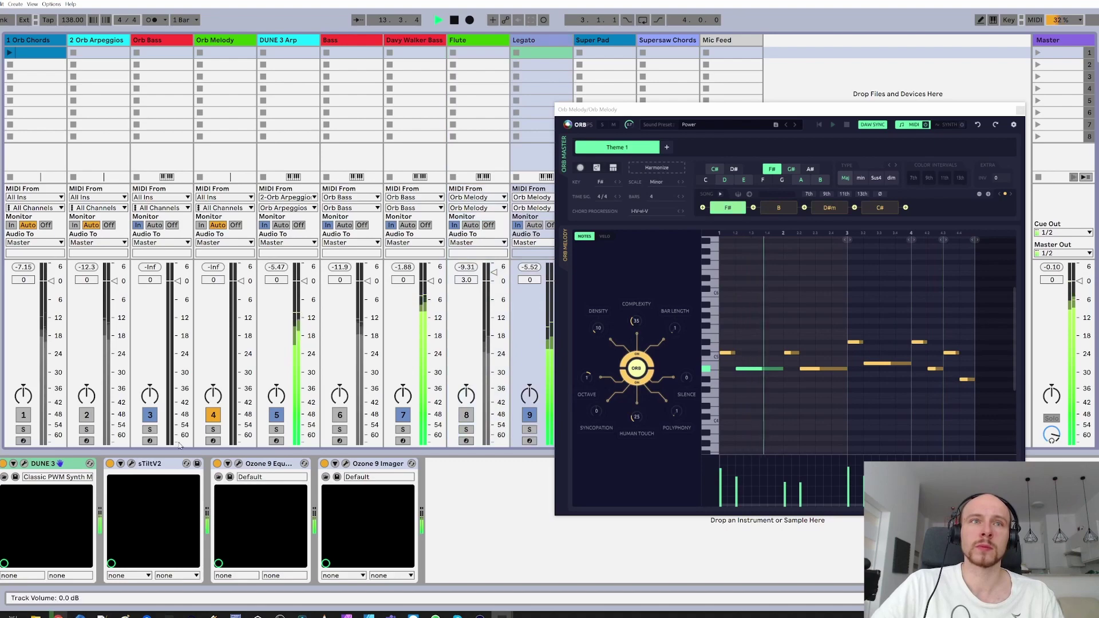
pyautogui.click(15, 476)
pyautogui.moveTo(638, 117); pyautogui.dragTo(220, 140)
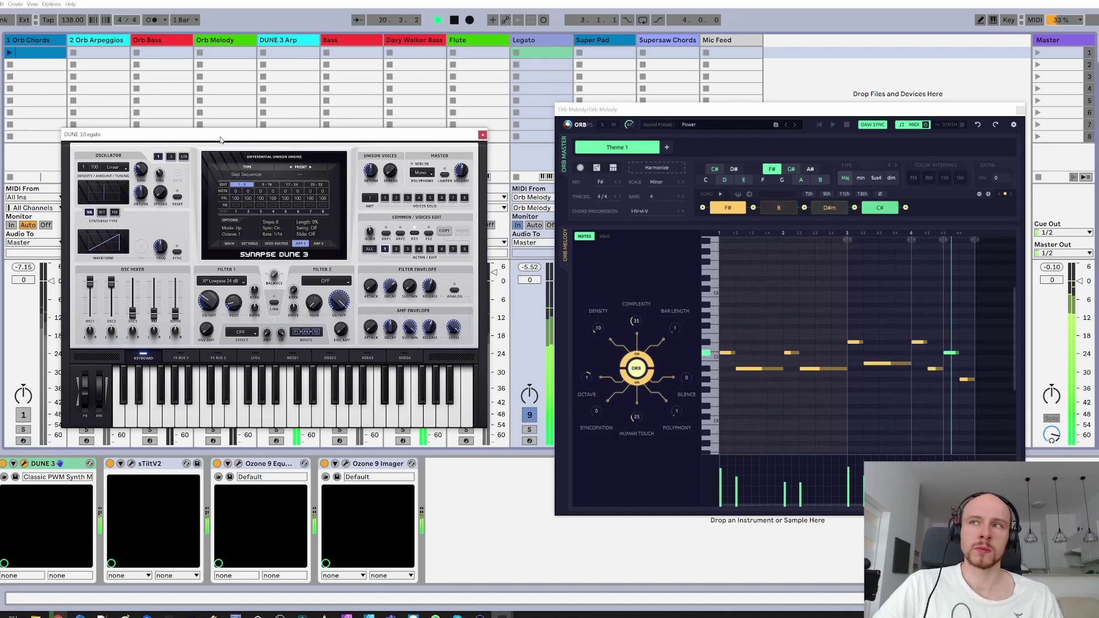
pyautogui.press('space')
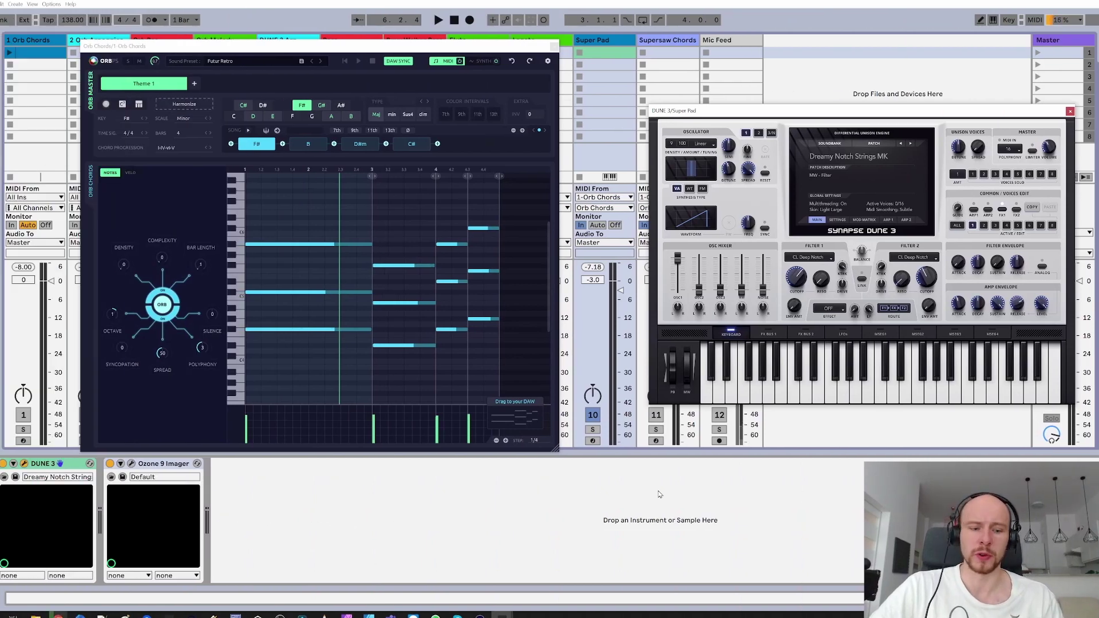
# Play the Orb Chords progression through the Super Pad track, stop playback and close its DUNE 3 window.
pyautogui.press('space')
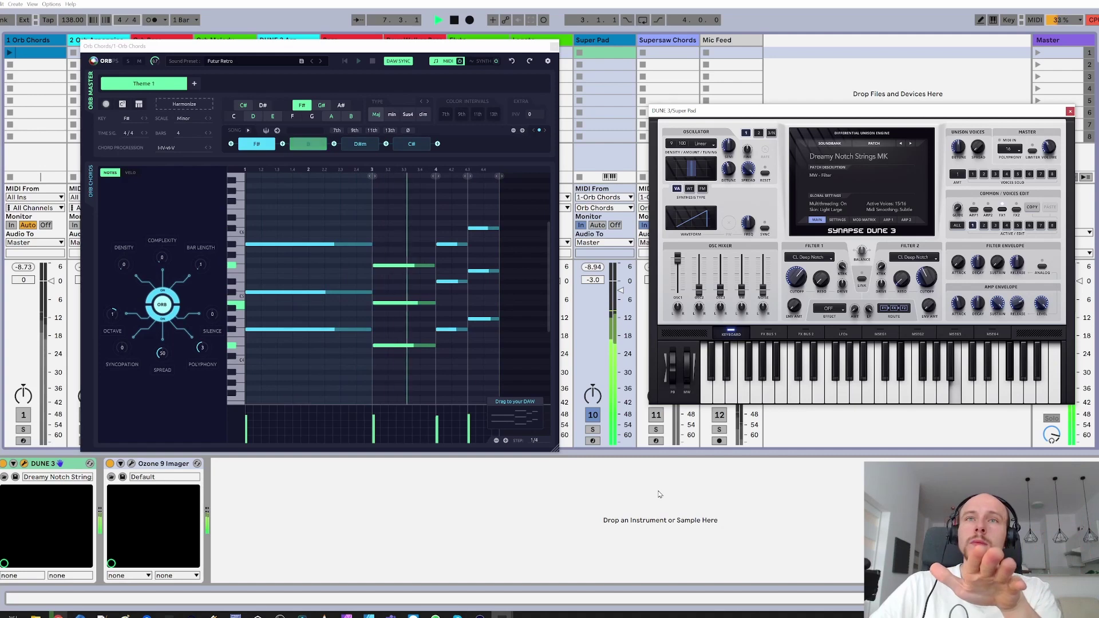
pyautogui.press('space')
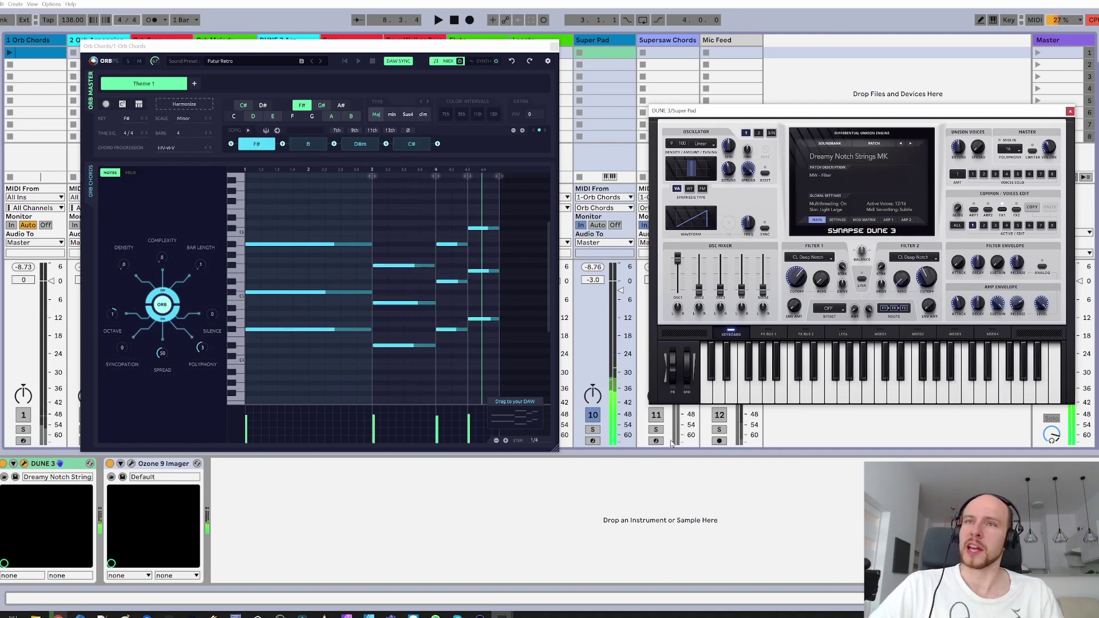
pyautogui.click(1070, 111)
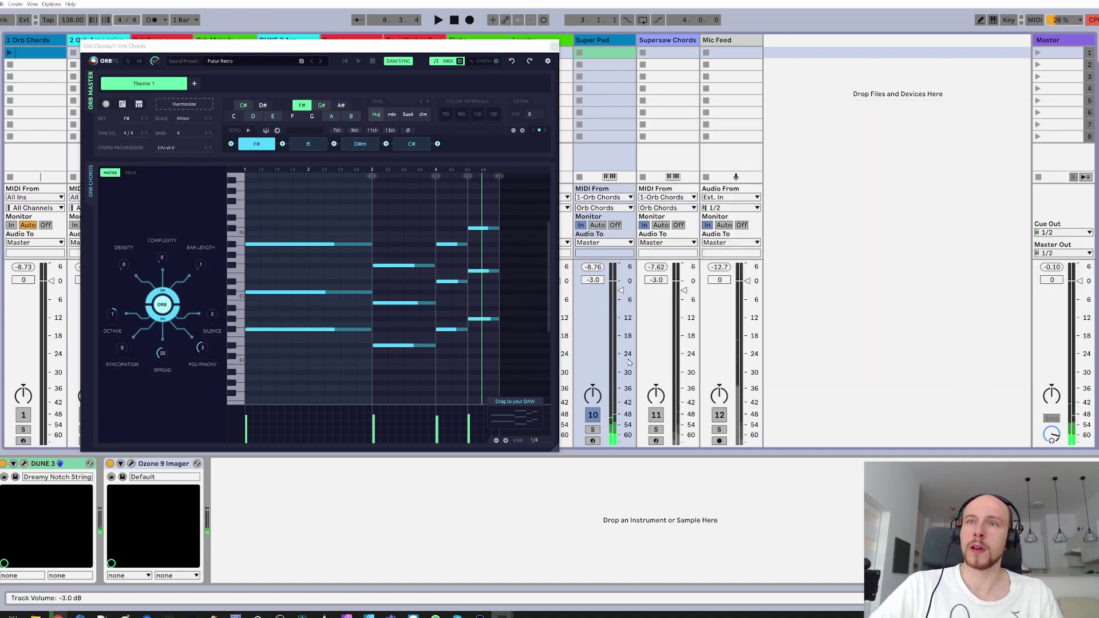
# Play the progression through the Supersaw Chords track with its DUNE 3 window beside Orb Chords, and stop playback.
pyautogui.click(655, 43)
pyautogui.press('space')
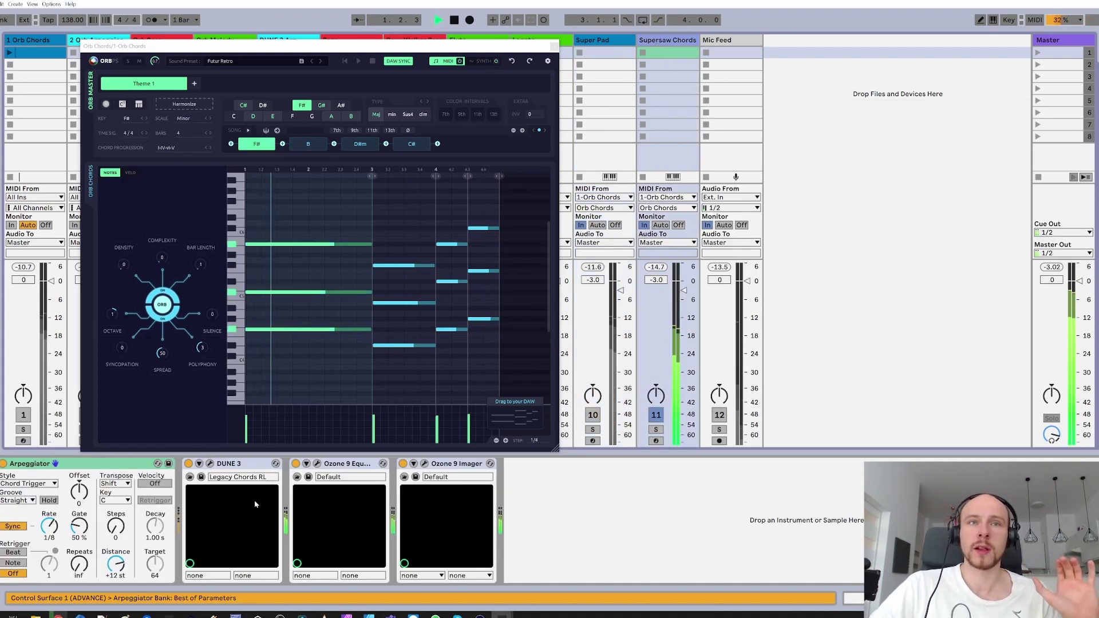
pyautogui.click(209, 463)
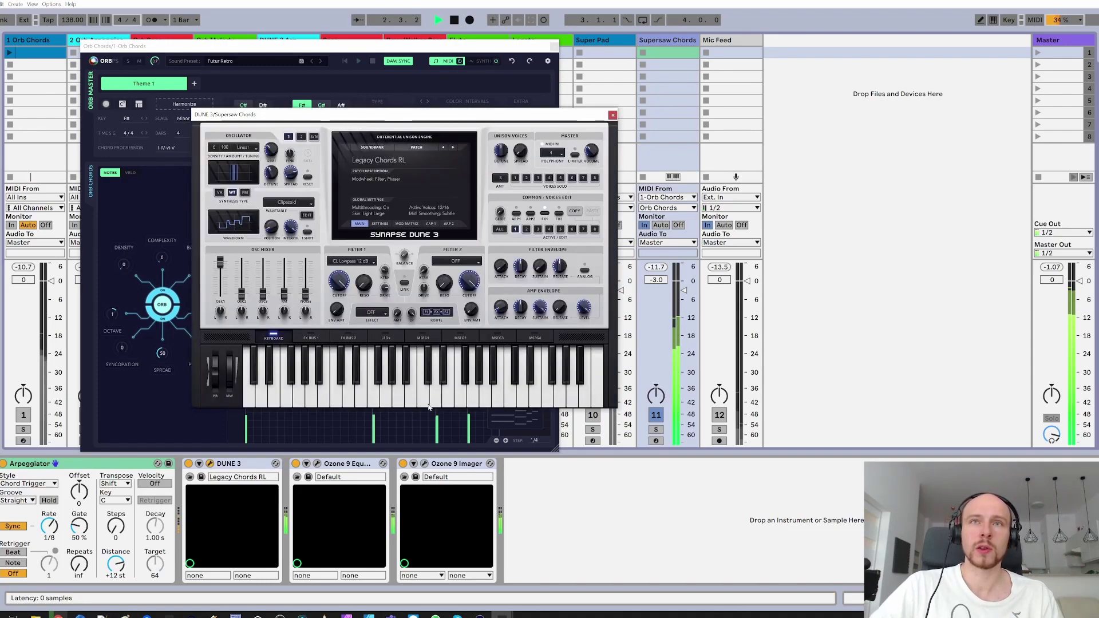
pyautogui.moveTo(546, 118); pyautogui.dragTo(948, 139)
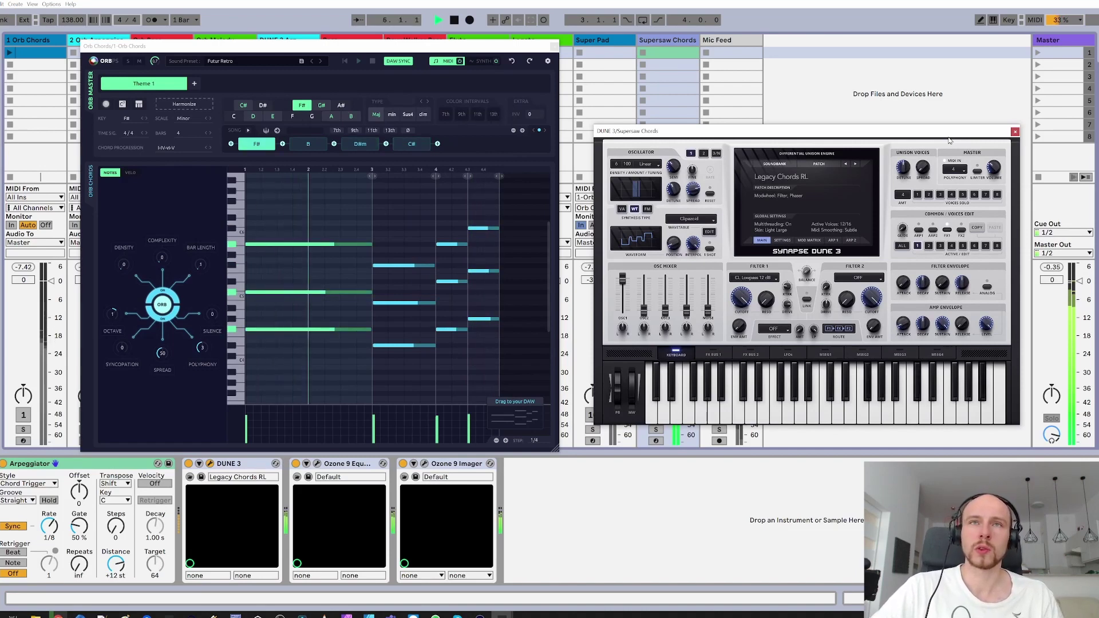
pyautogui.moveTo(948, 139)
pyautogui.mouseDown()
pyautogui.moveTo(966, 139)
pyautogui.moveTo(927, 137)
pyautogui.mouseUp()
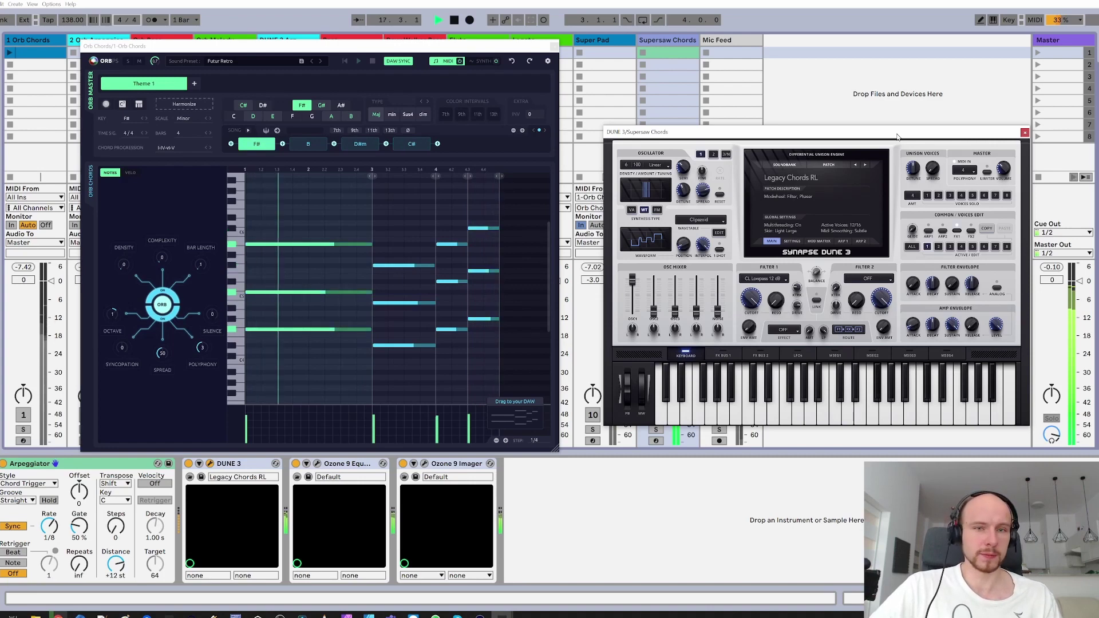
pyautogui.press('space')
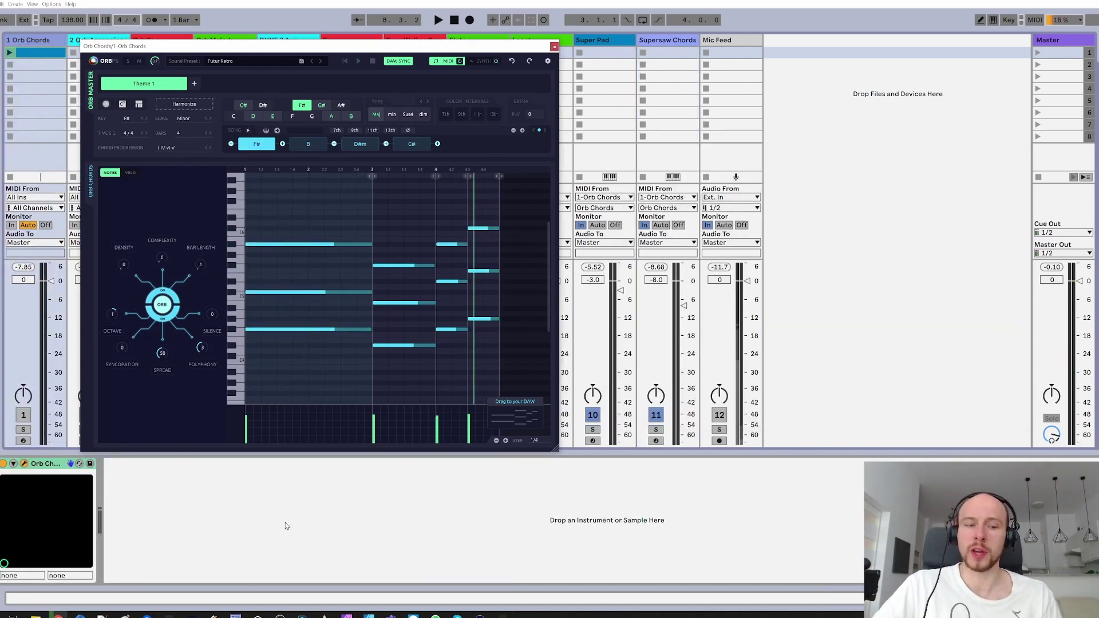
# Play the progression through the Super Pad and Supersaw Chords tracks while randomizing the Orb Chords content three times, and stop playback.
pyautogui.press('space')
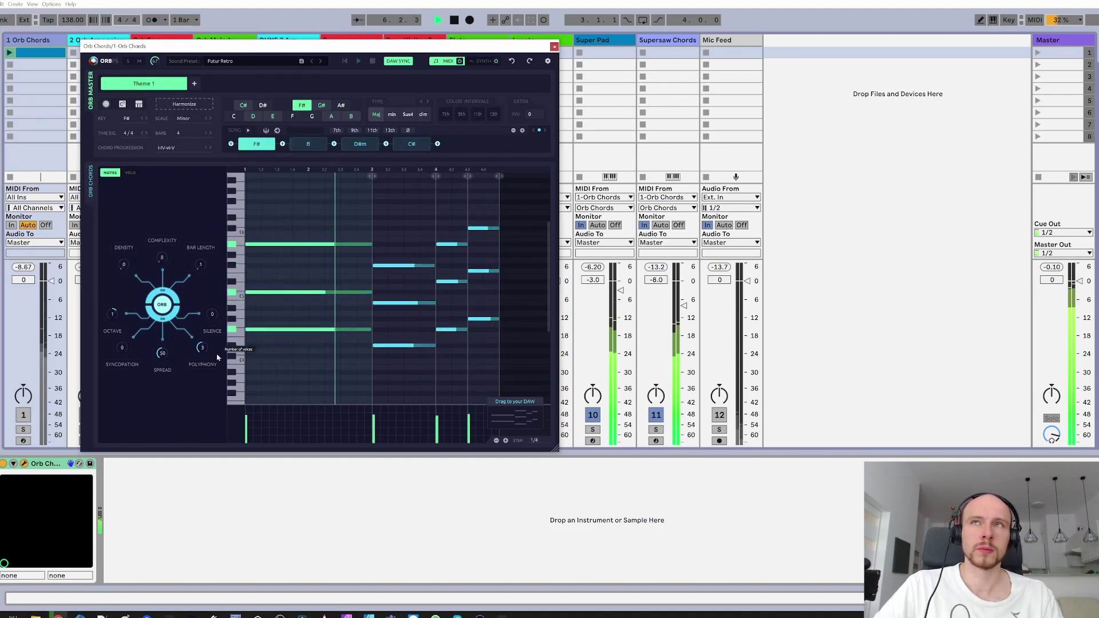
pyautogui.click(122, 104)
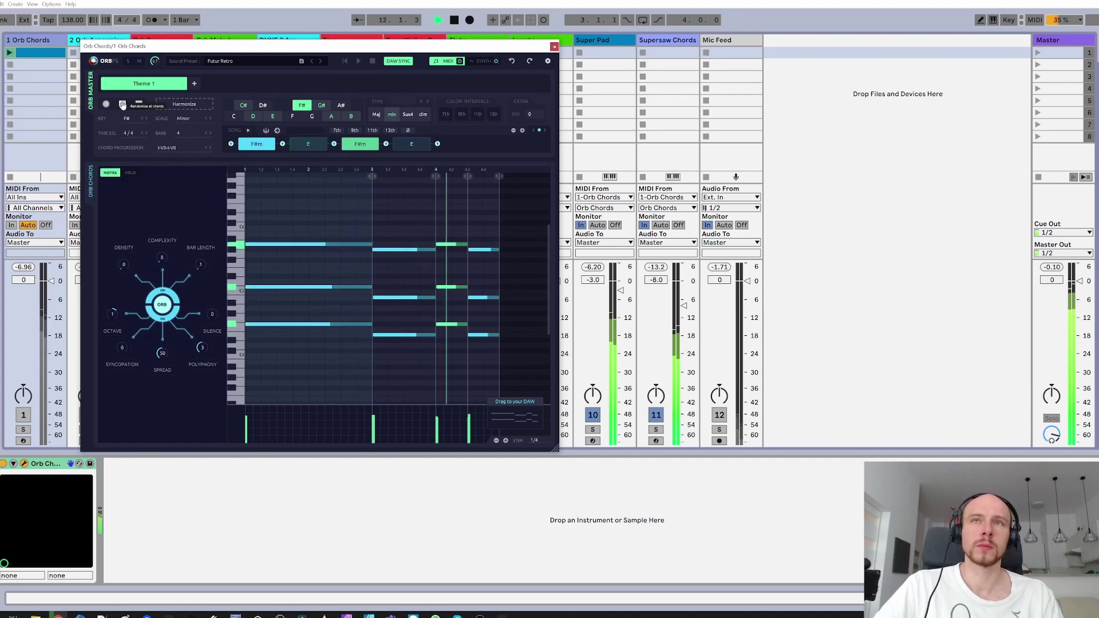
pyautogui.click(122, 104)
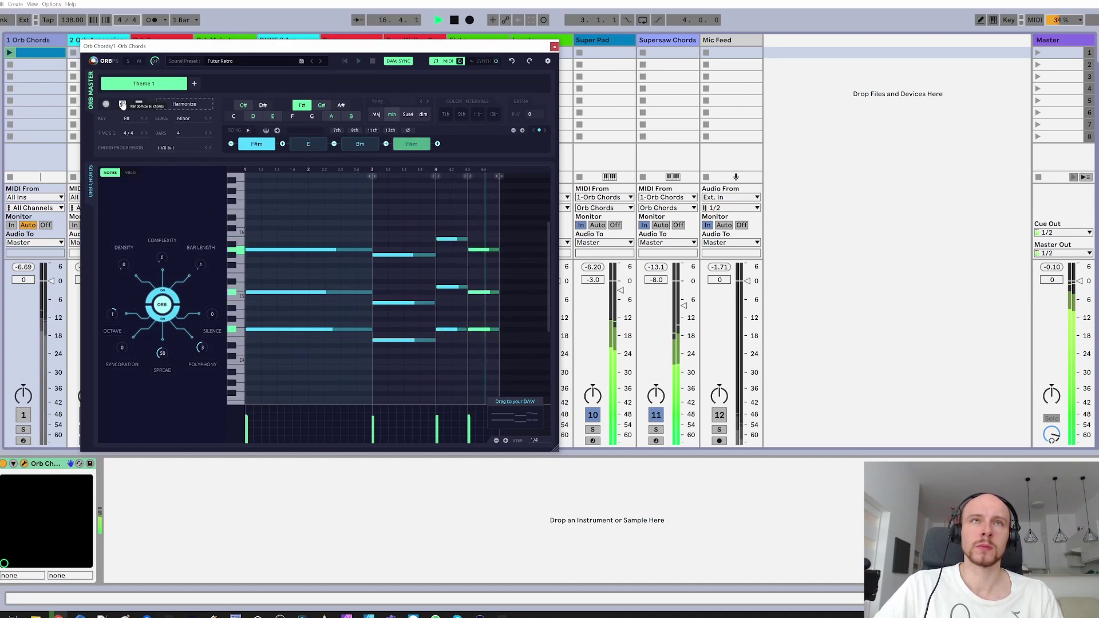
pyautogui.click(122, 104)
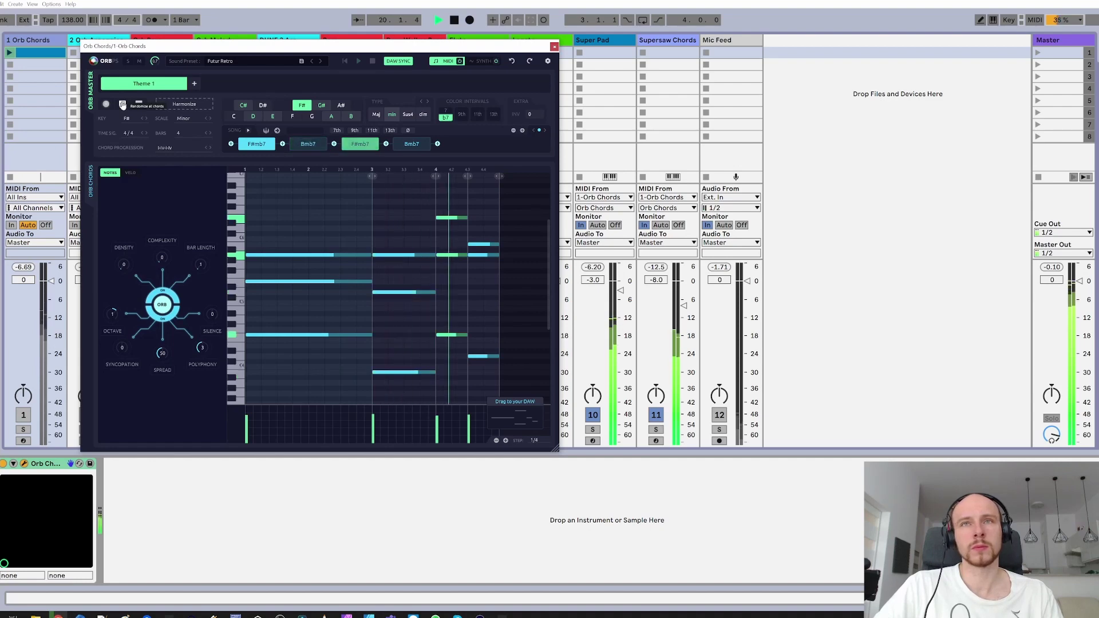
pyautogui.press('space')
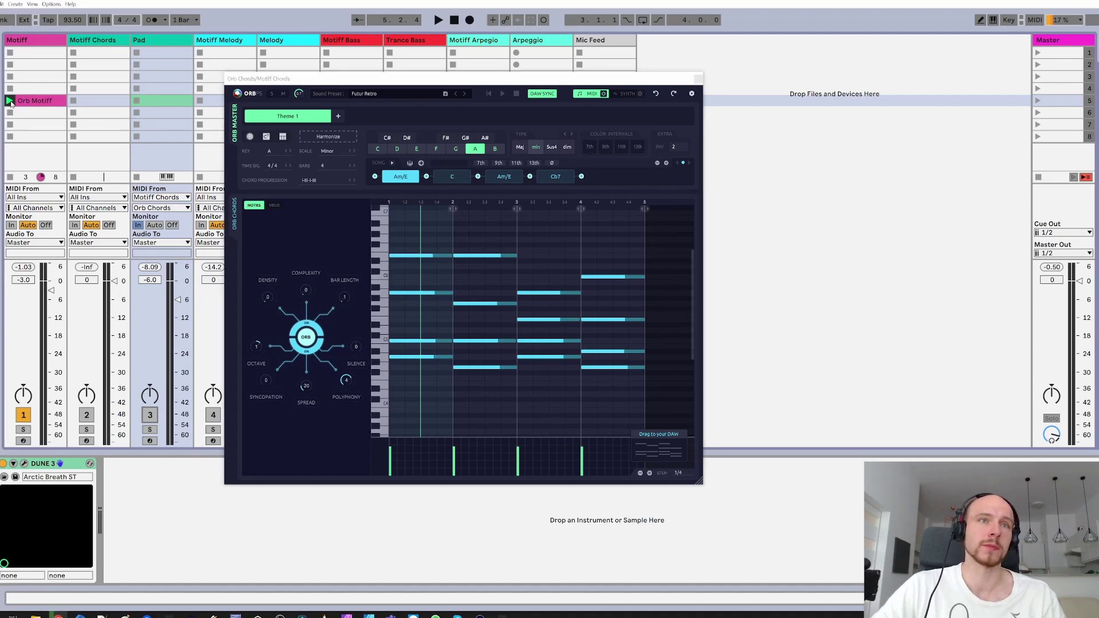
# Play the Orb Motiff clip on its own, close the Orb Chords window and stop playback.
pyautogui.click(11, 101)
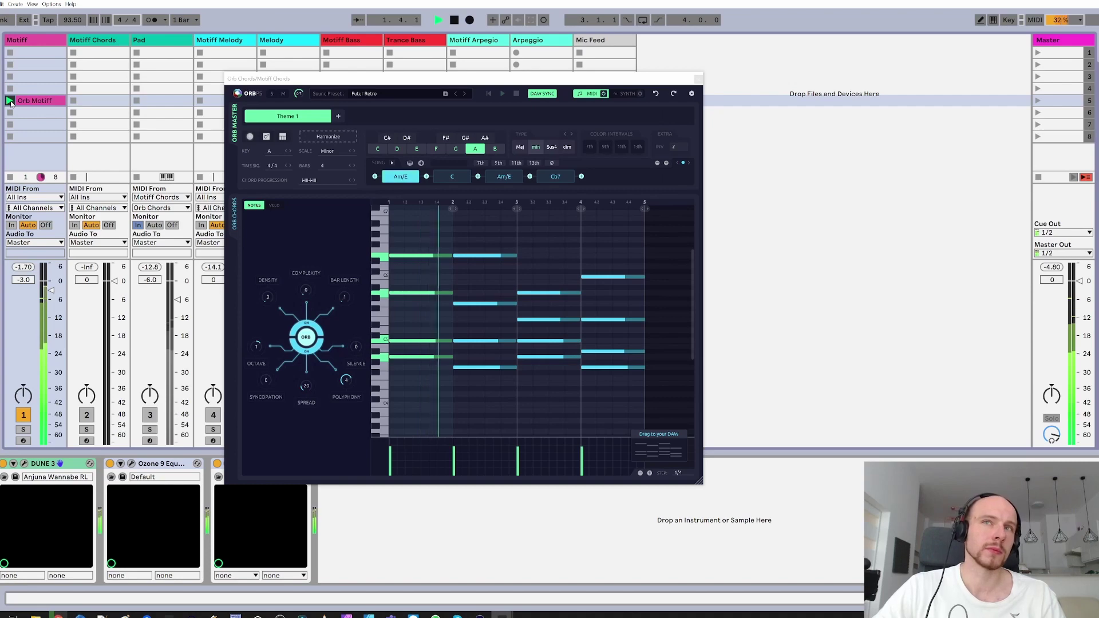
pyautogui.click(698, 79)
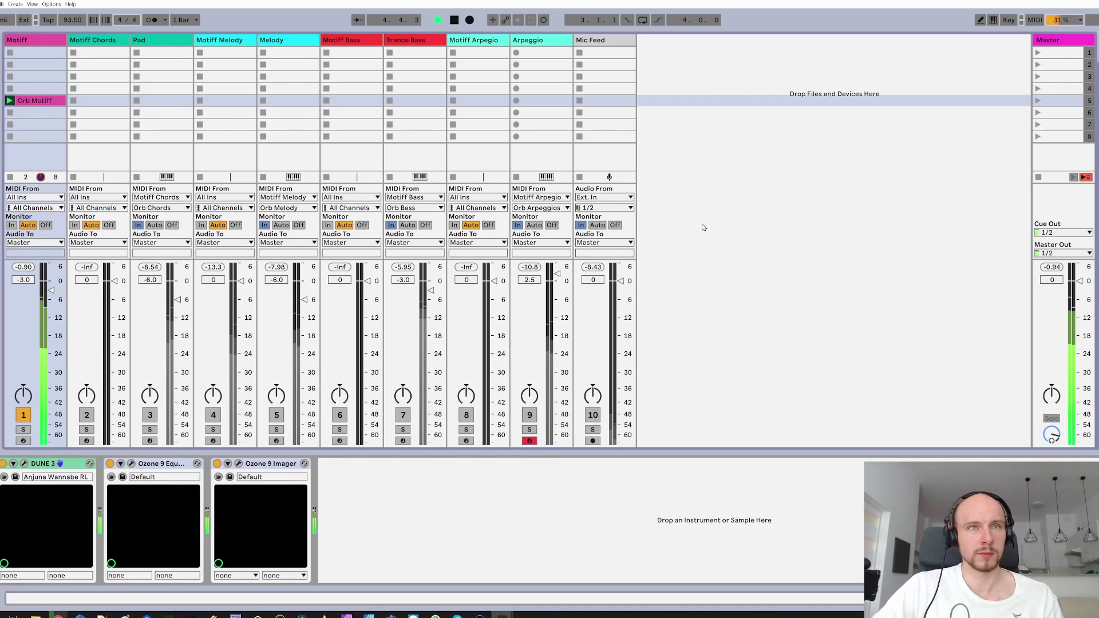
pyautogui.press('space')
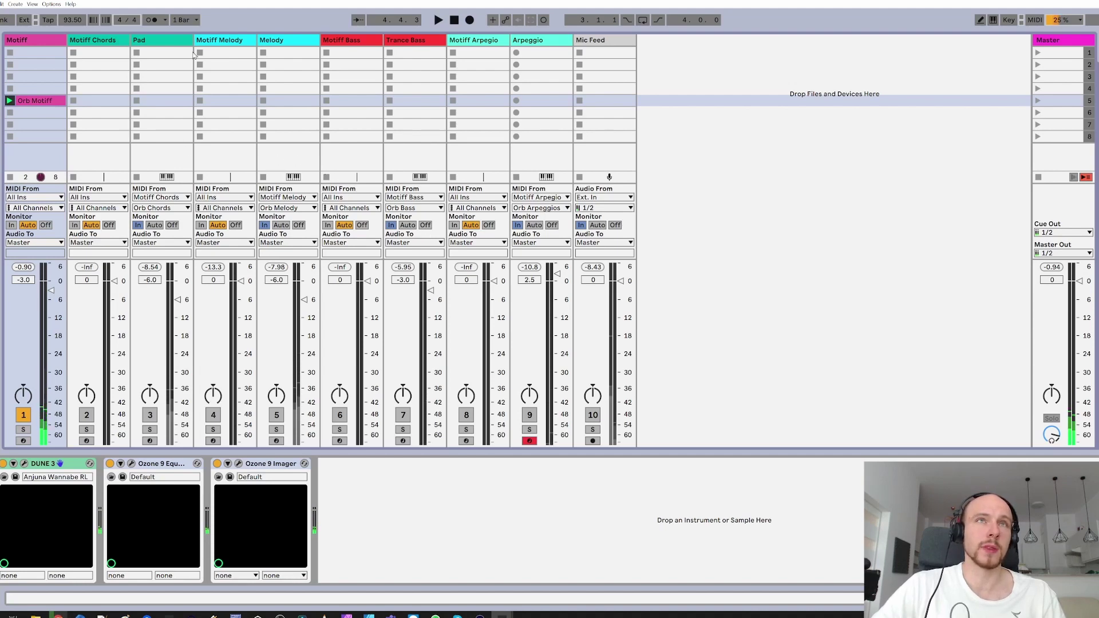
# In the Motiff Chords track's Orb Chords, load Orb Motiff.mid from F:\Muza\Podcast Project as the MIDI file for Harmonize.
pyautogui.click(111, 45)
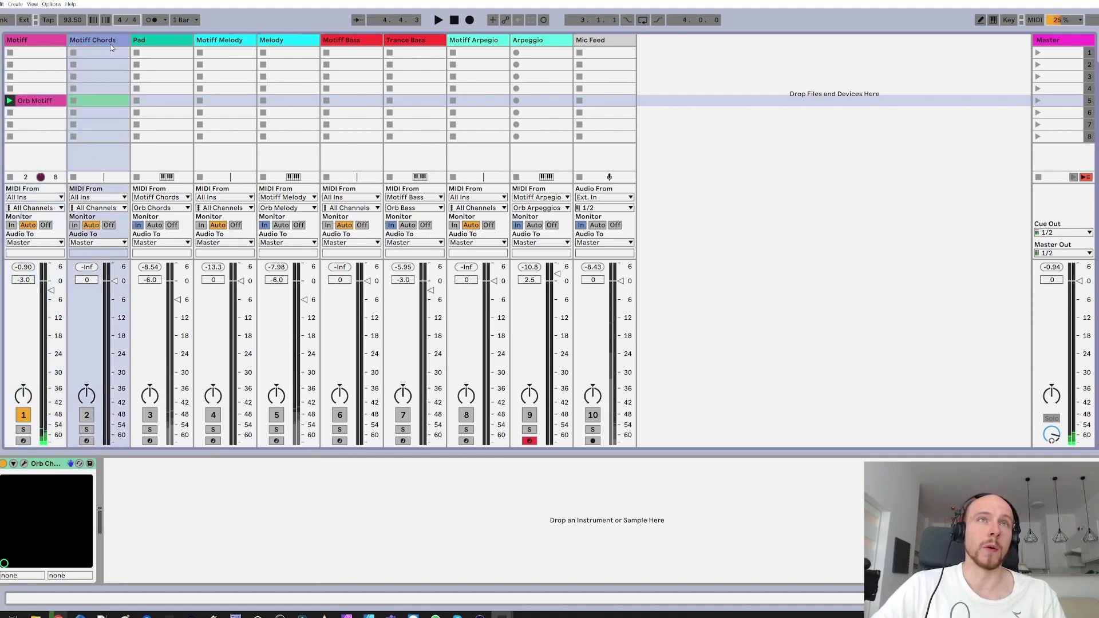
pyautogui.click(25, 464)
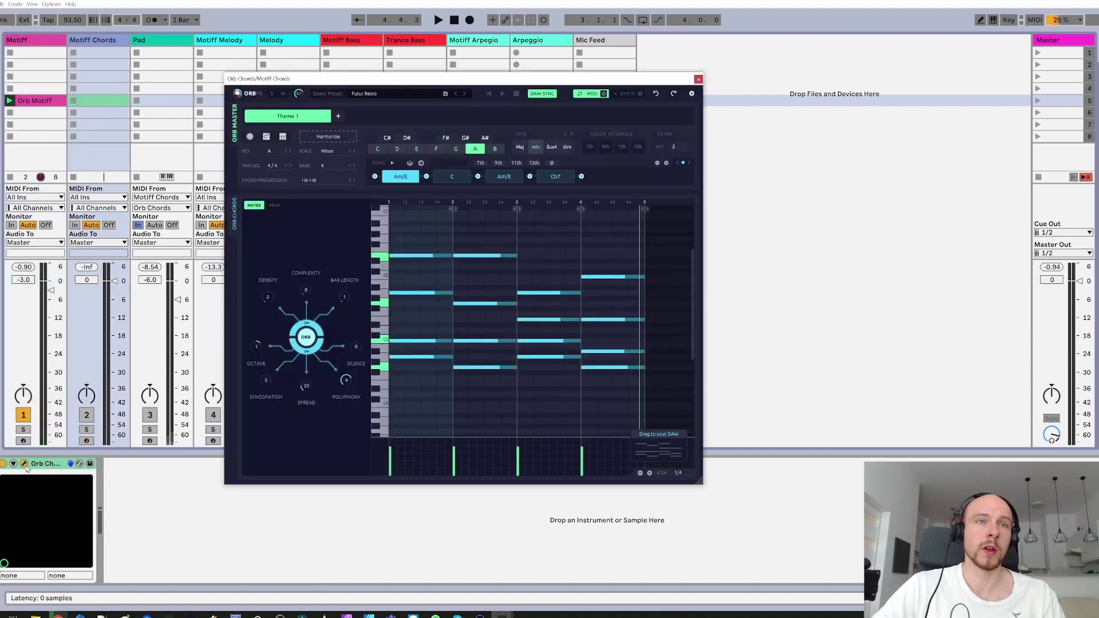
pyautogui.click(328, 140)
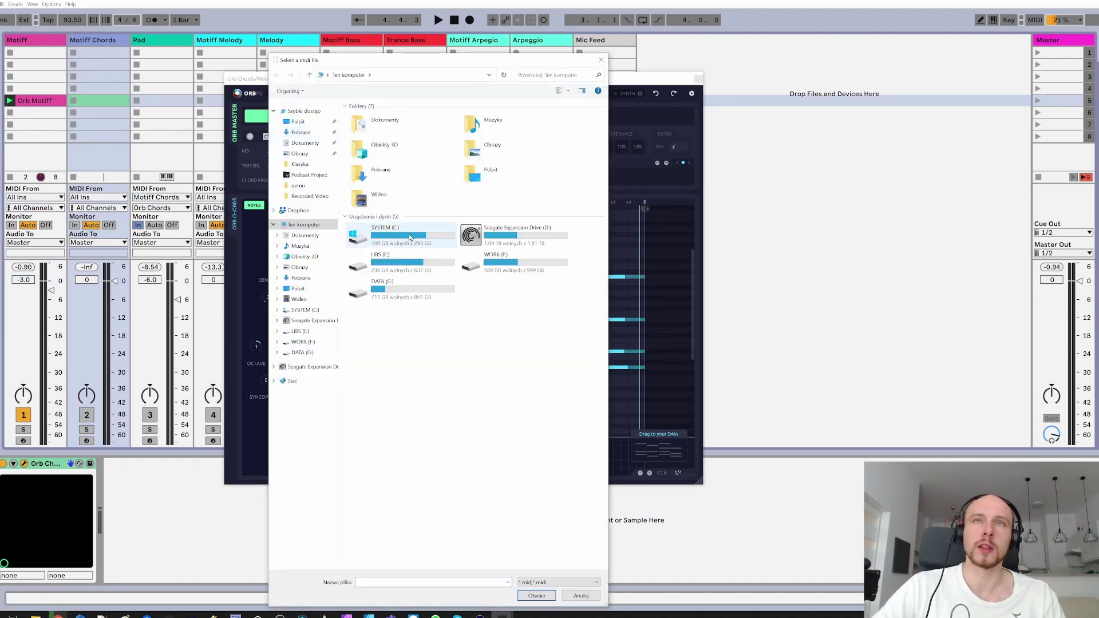
pyautogui.doubleClick(474, 264)
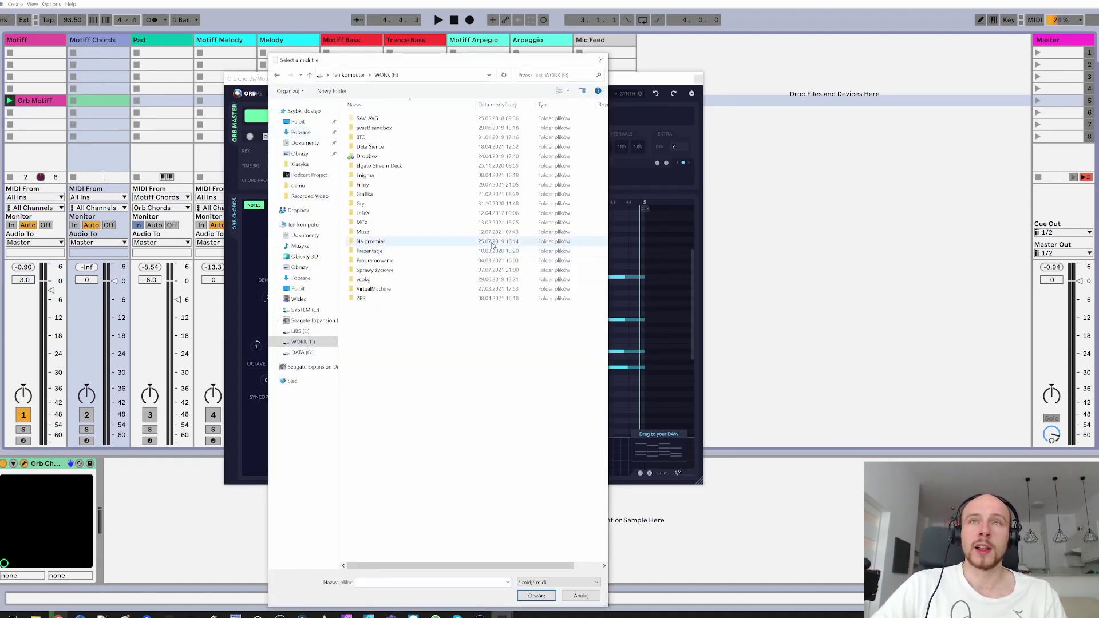
pyautogui.doubleClick(364, 233)
pyautogui.moveTo(602, 137); pyautogui.dragTo(595, 357)
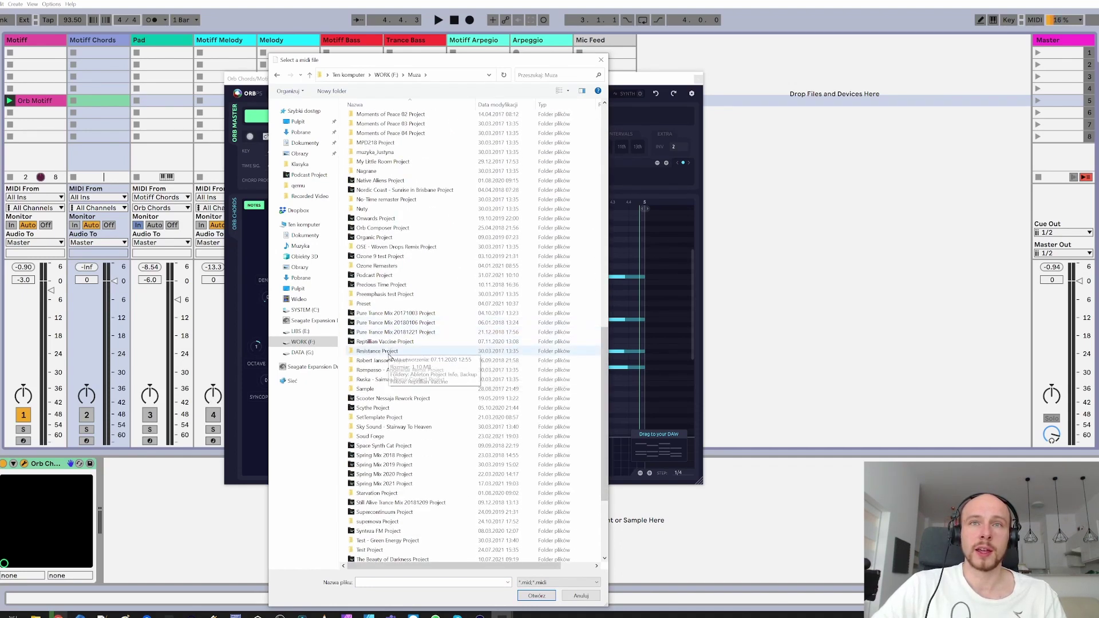
pyautogui.doubleClick(368, 278)
pyautogui.doubleClick(366, 147)
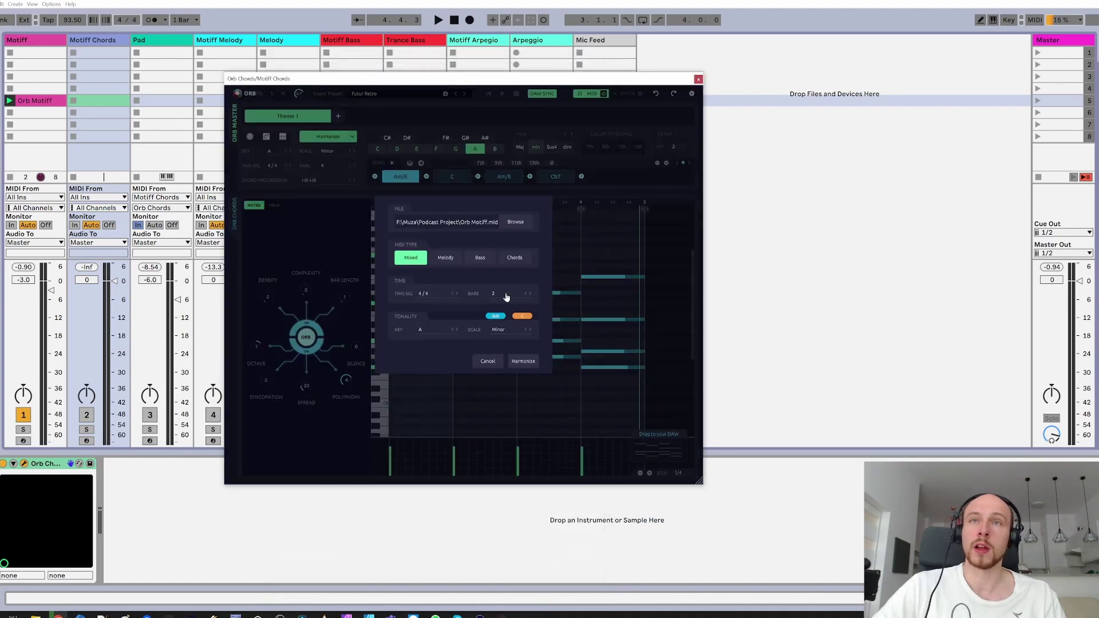
# Harmonize the motif with the MIDI type set to Melody, and extend the resulting progression to 4 bars.
pyautogui.click(446, 259)
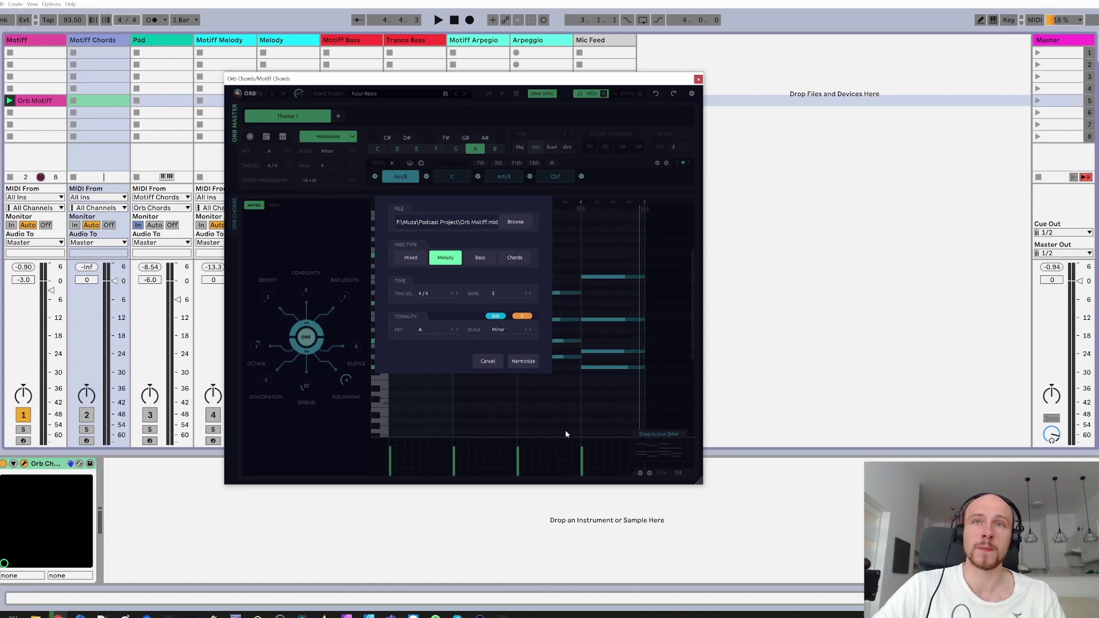
pyautogui.click(522, 362)
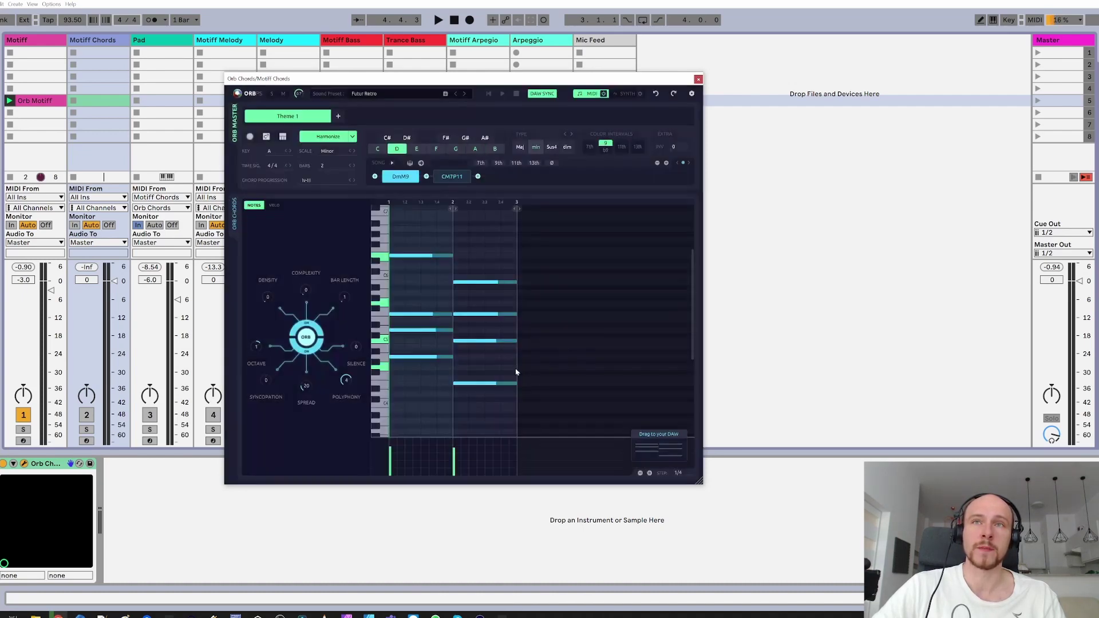
pyautogui.click(354, 167)
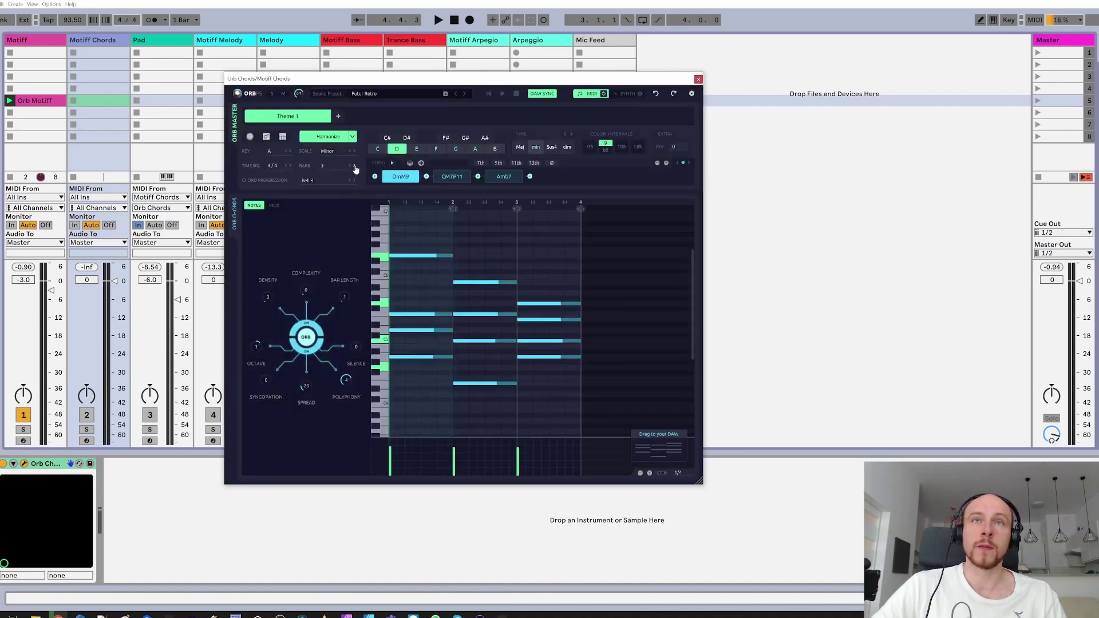
pyautogui.click(354, 167)
# Activate the Pad track, play the harmonized chords with the motif, move the Orb Chords window aside and stop playback.
pyautogui.click(153, 421)
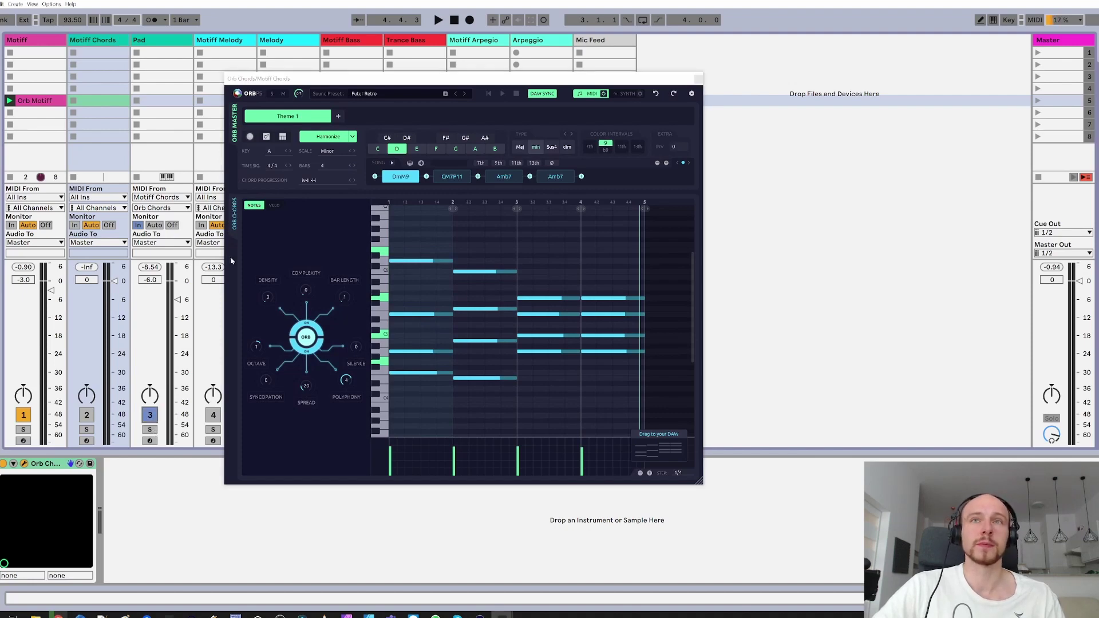
pyautogui.press('space')
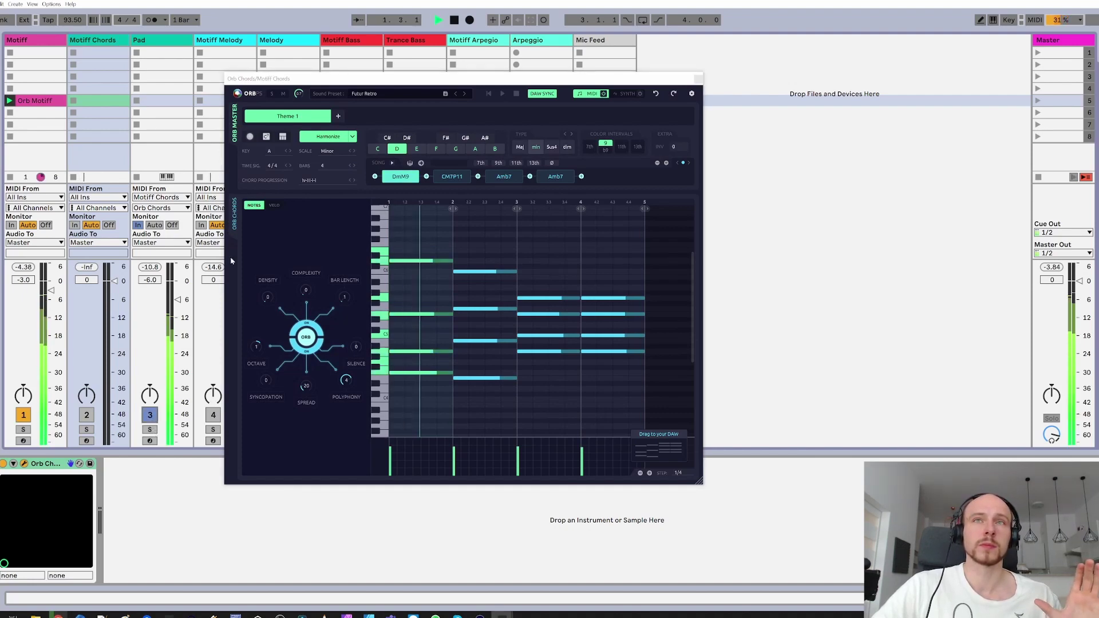
pyautogui.moveTo(412, 85); pyautogui.dragTo(519, 68)
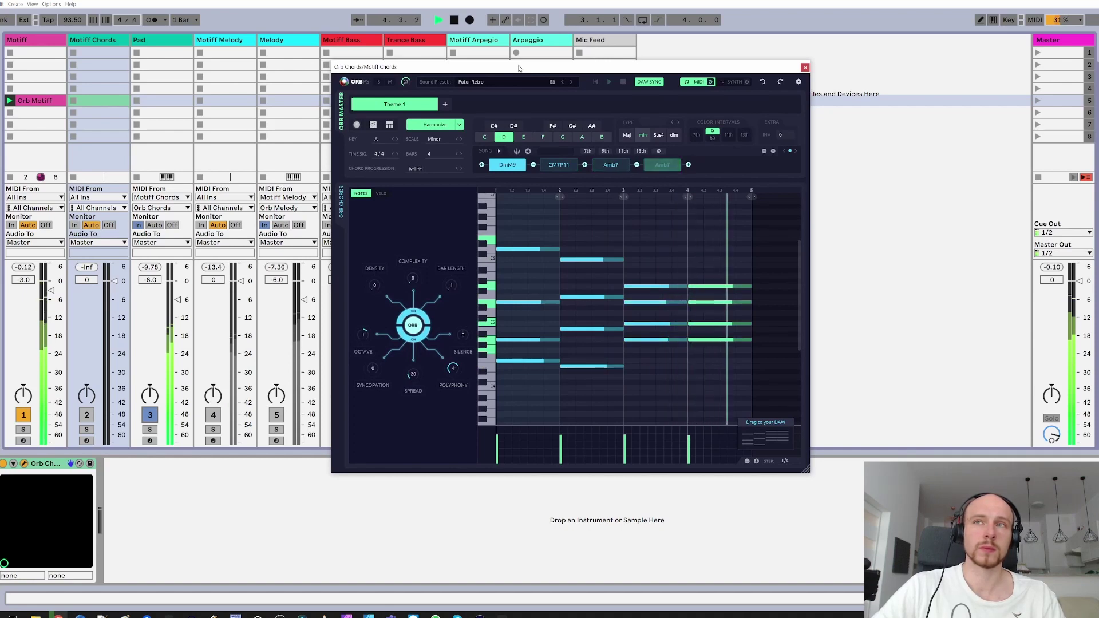
pyautogui.press('space')
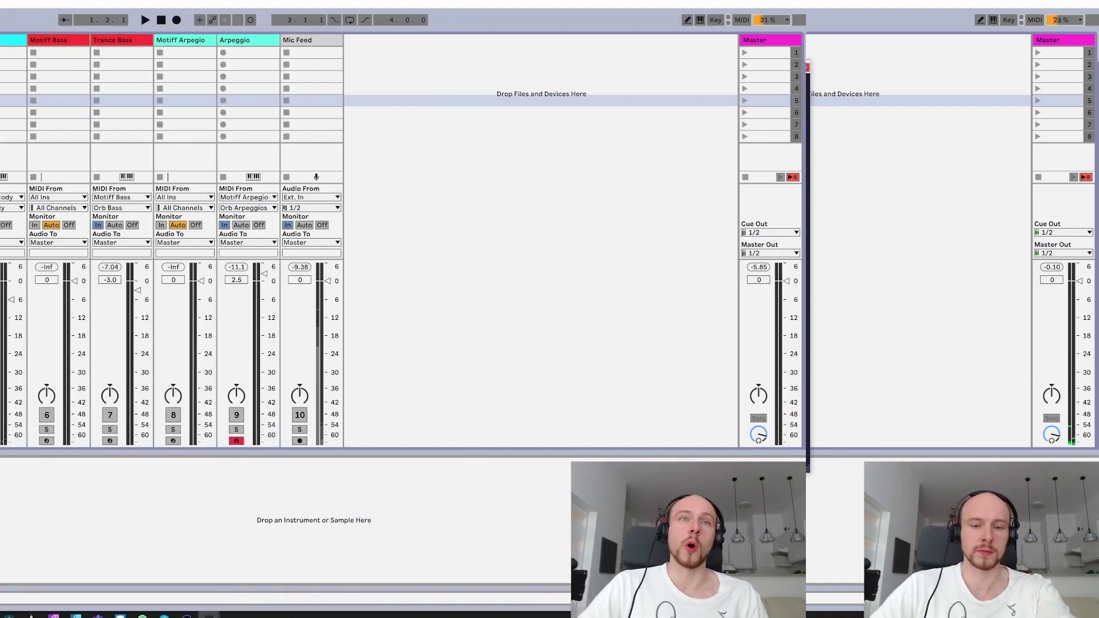
# Restart playback and bring the Trance Bass and Melody tracks in alongside the motif and pad.
pyautogui.press('space')
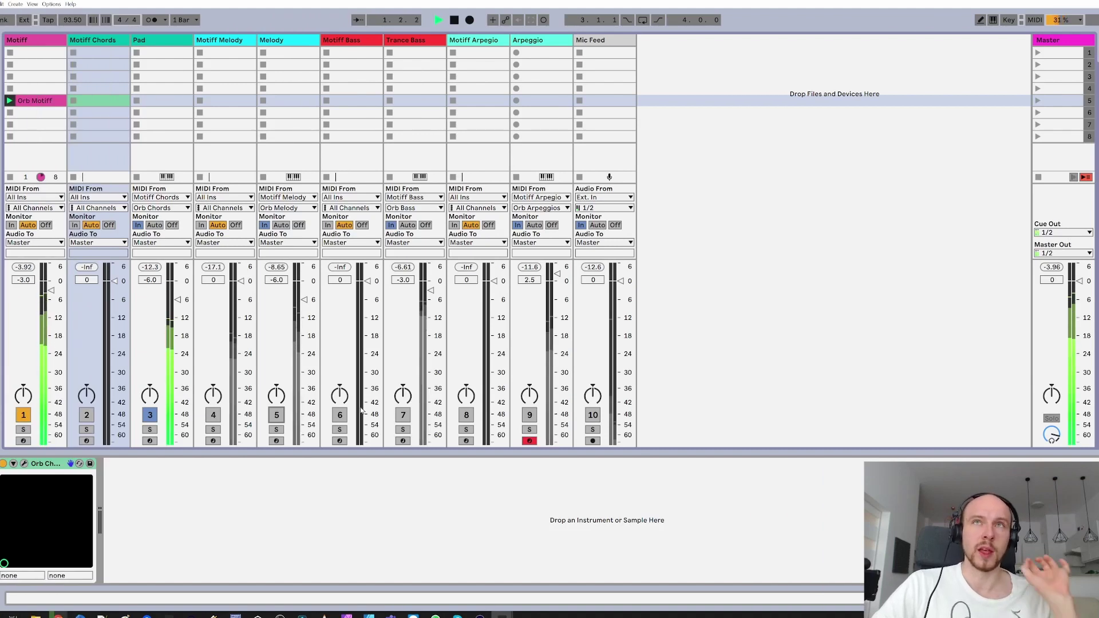
pyautogui.click(406, 416)
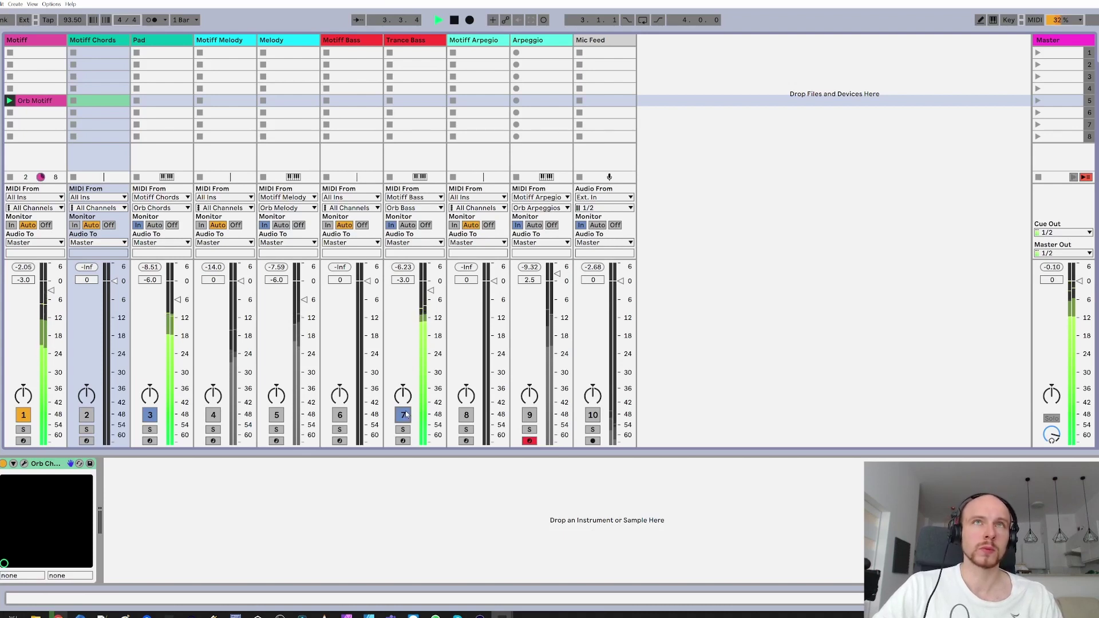
pyautogui.click(279, 420)
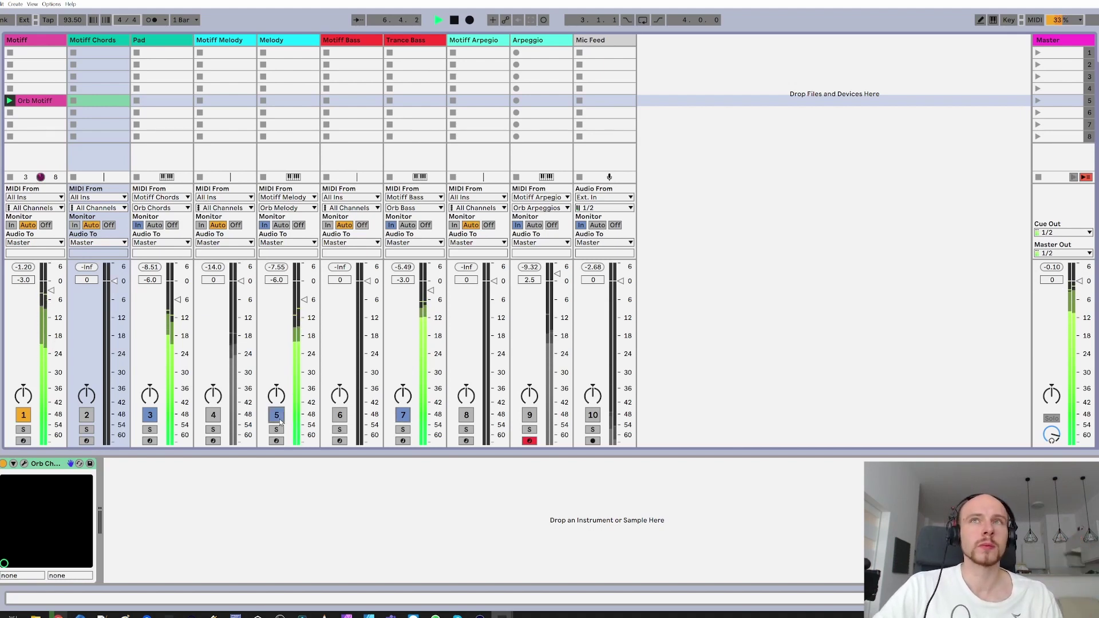
# Audition the Arpeggio track in solo, play it within the full mix, mute the Motiff track and stop playback.
pyautogui.click(529, 430)
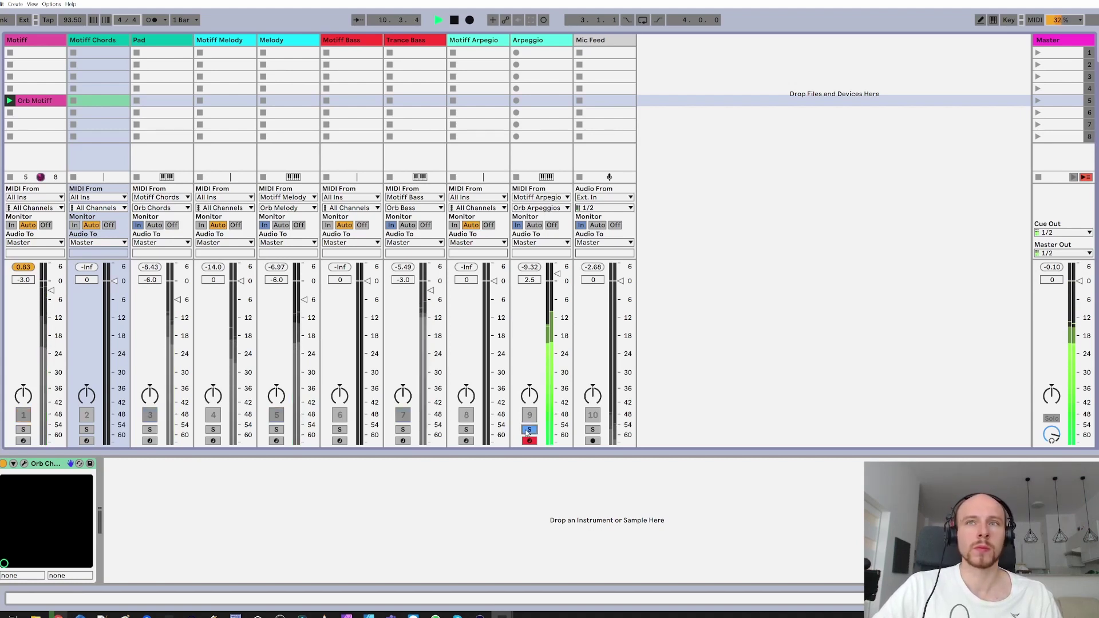
pyautogui.click(528, 429)
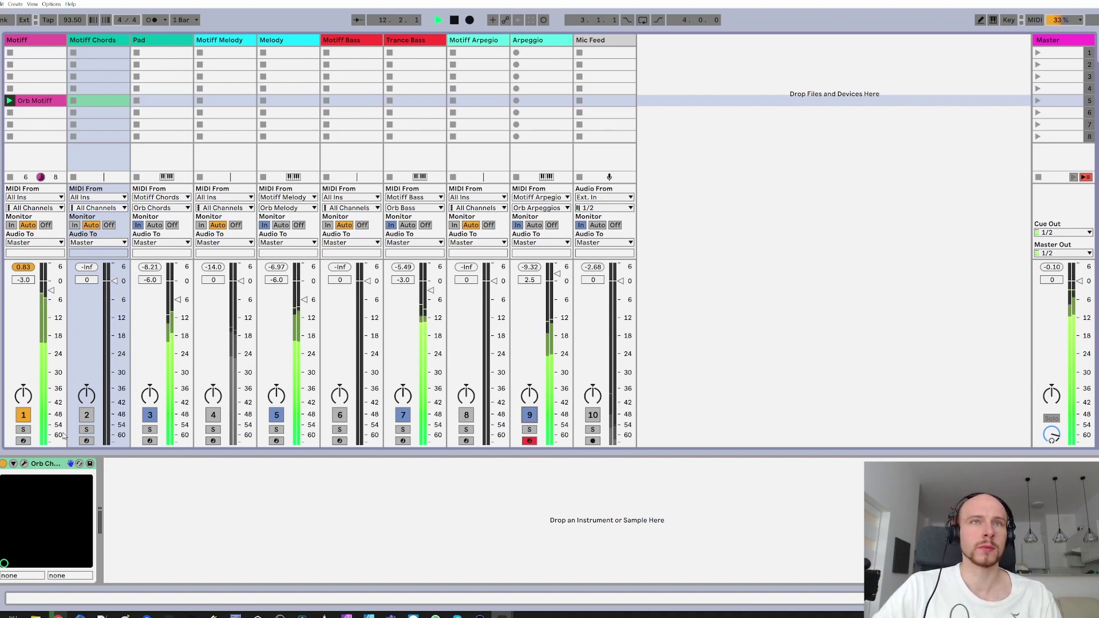
pyautogui.click(24, 417)
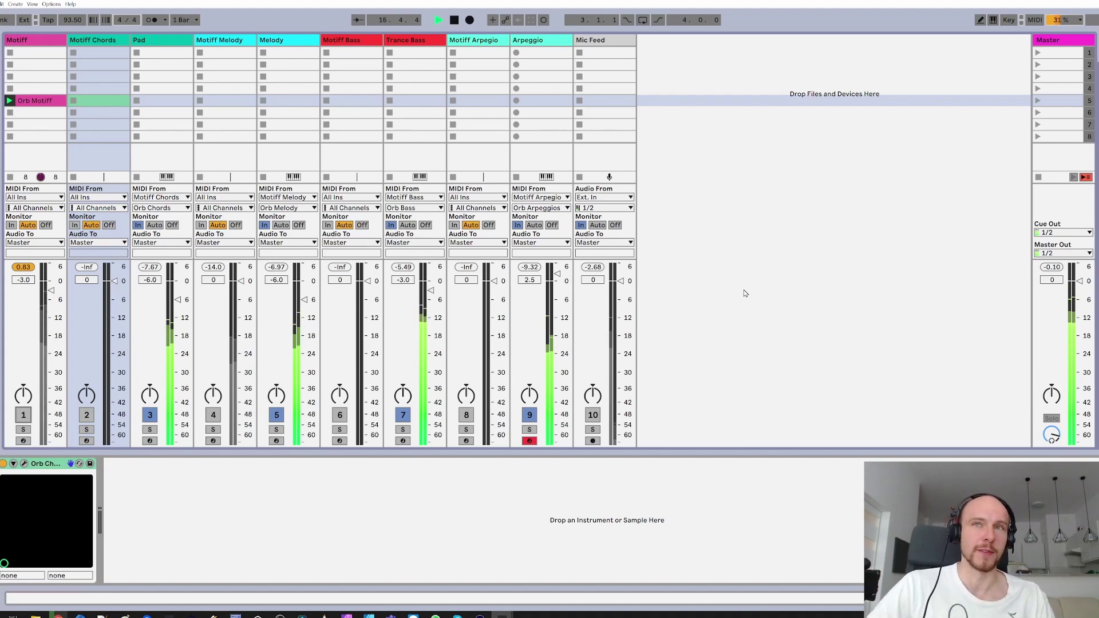
pyautogui.press('space')
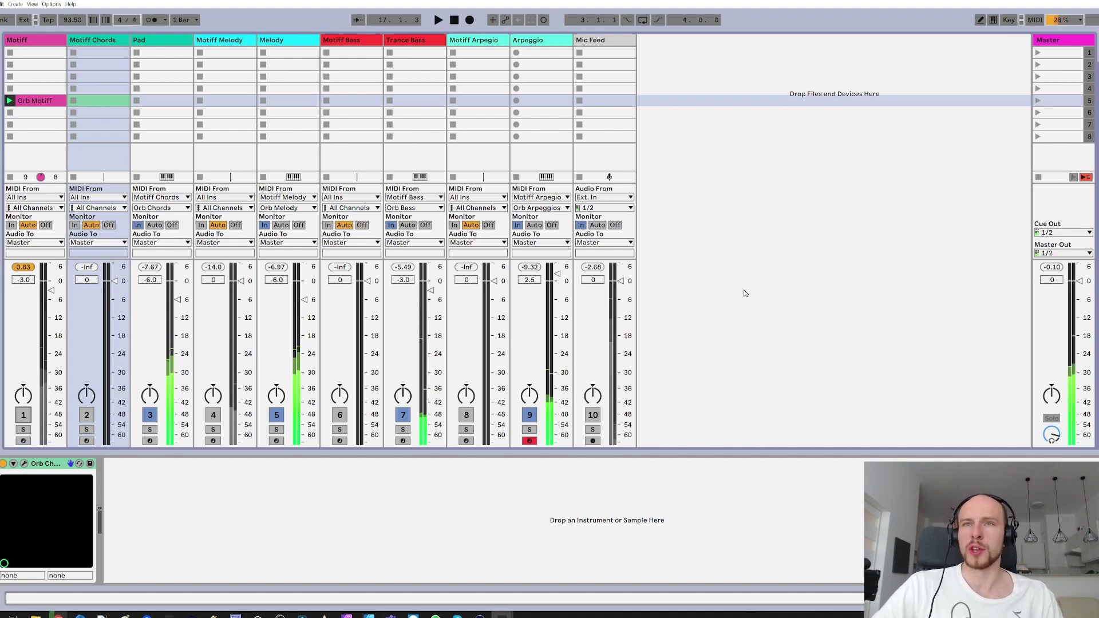